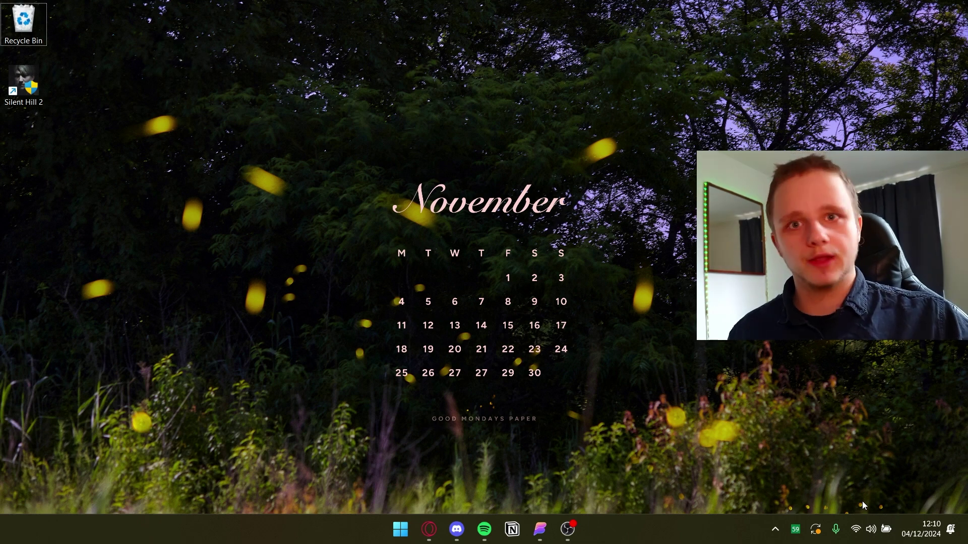
Step: Search Windows for internet settings and open the Ethernet settings page
key("super")
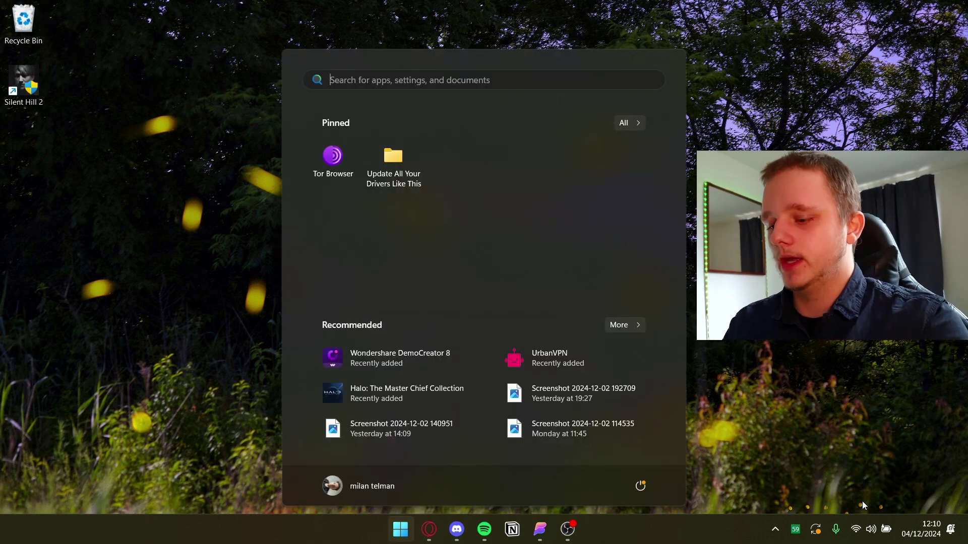
type("intelrnet")
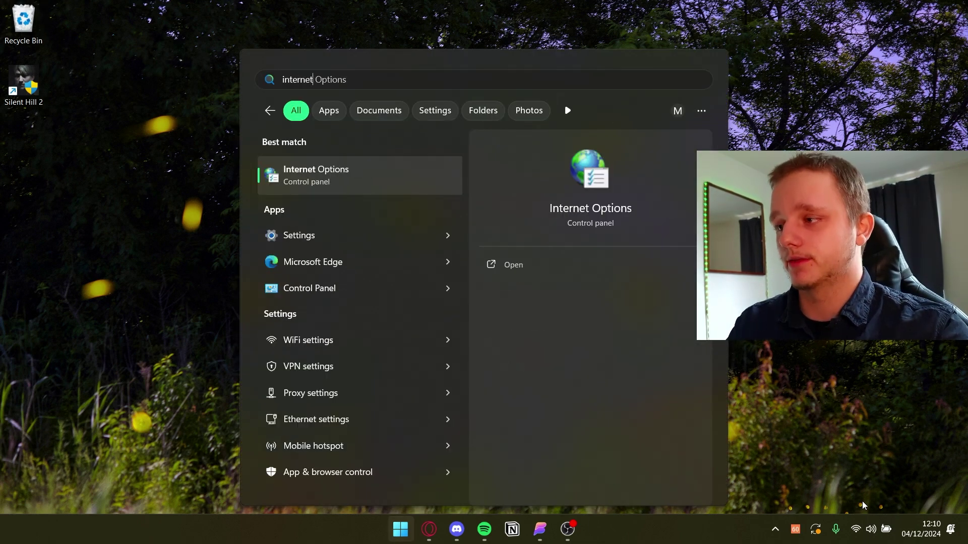
left_click(436, 112)
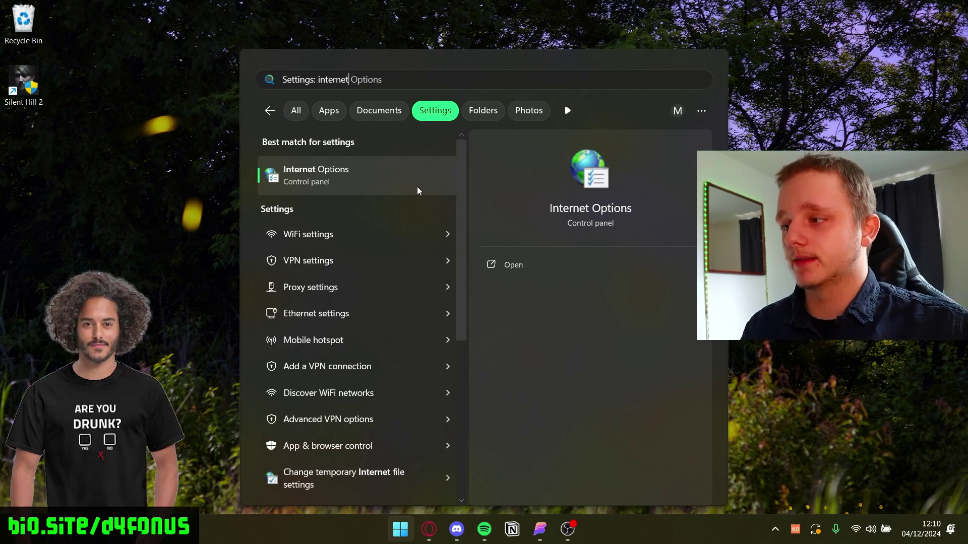
left_click(310, 314)
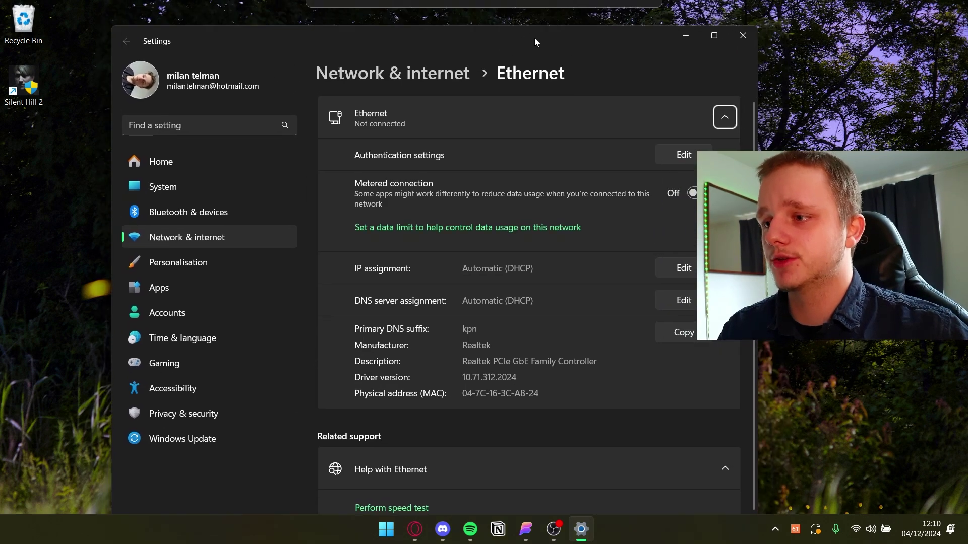
left_click_drag(535, 38, 545, 34)
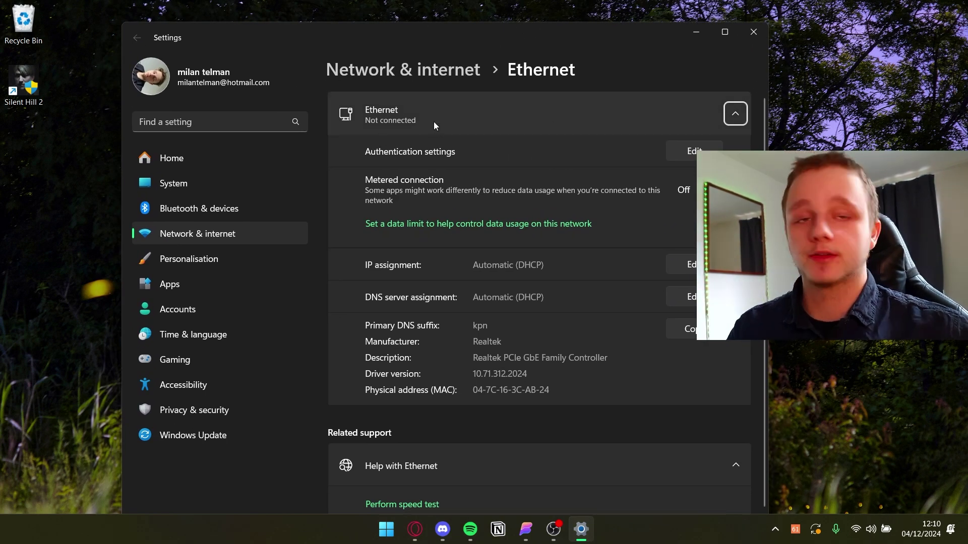
Step: Switch the Ethernet DNS server assignment to Manual and turn on IPv4
scroll(529, 281, "down", 1)
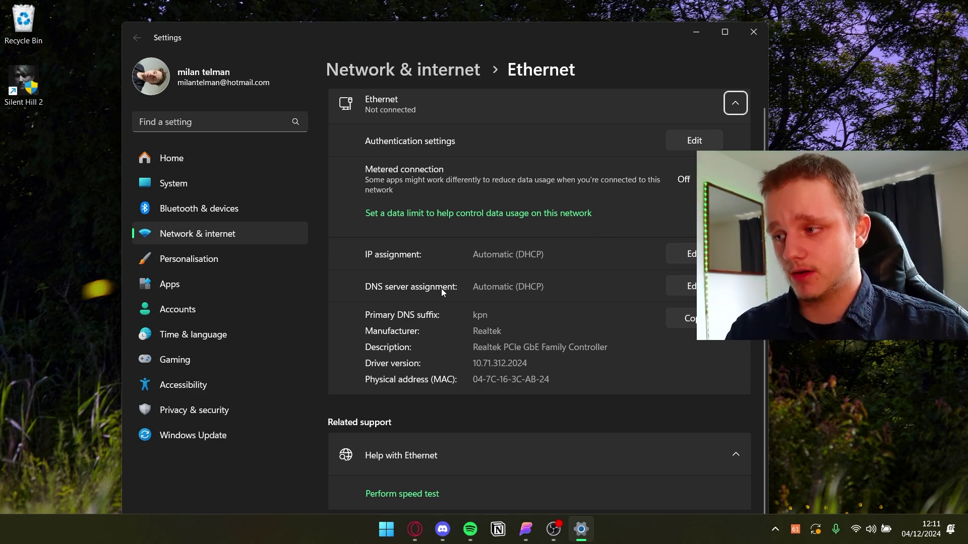
left_click(679, 288)
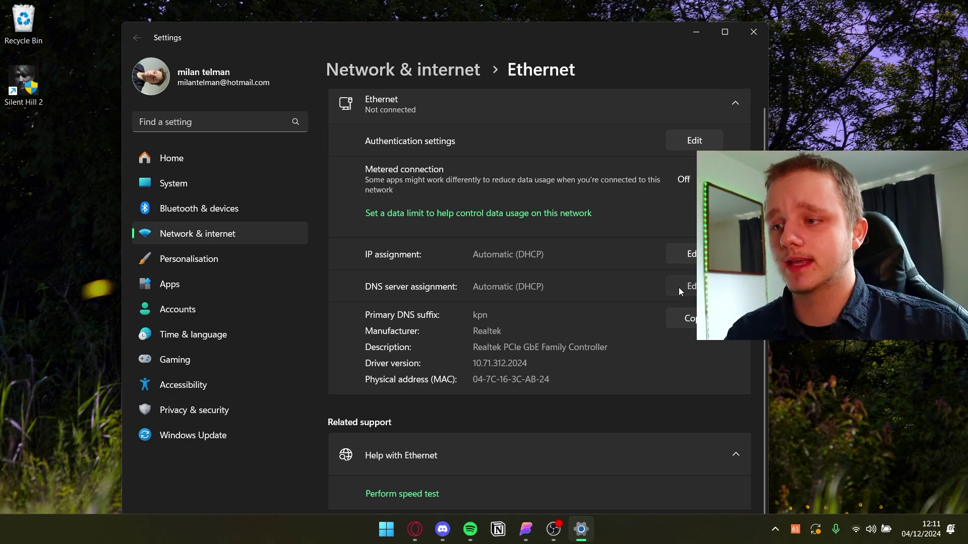
left_click(350, 262)
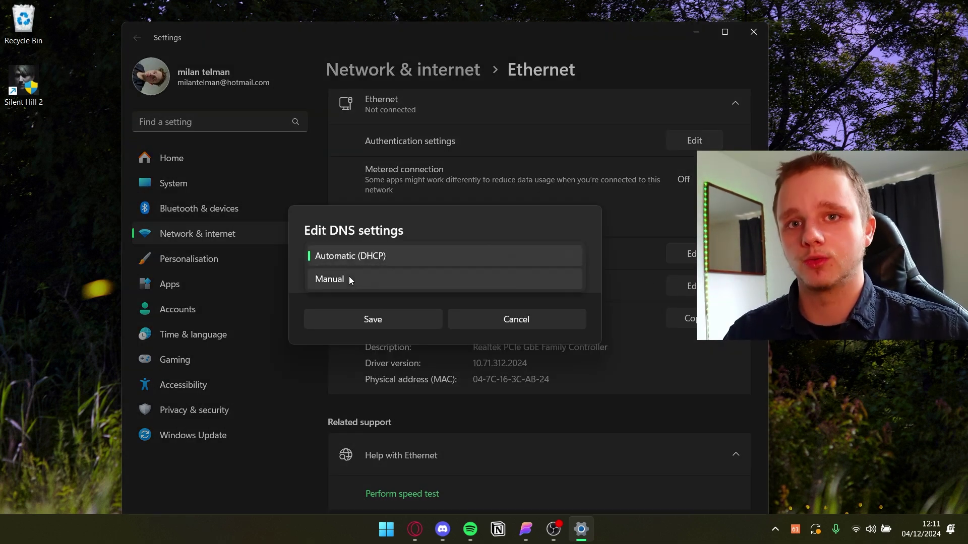
left_click(349, 279)
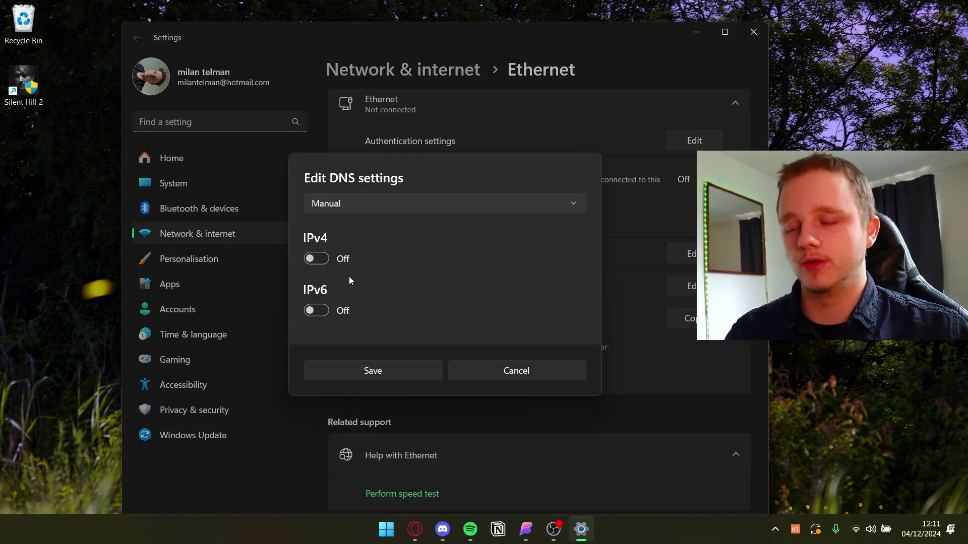
left_click(322, 259)
Step: Set the Ethernet preferred DNS to 8.8.8.8 and the alternative DNS to 8.8.4.4, and save
left_click(370, 205)
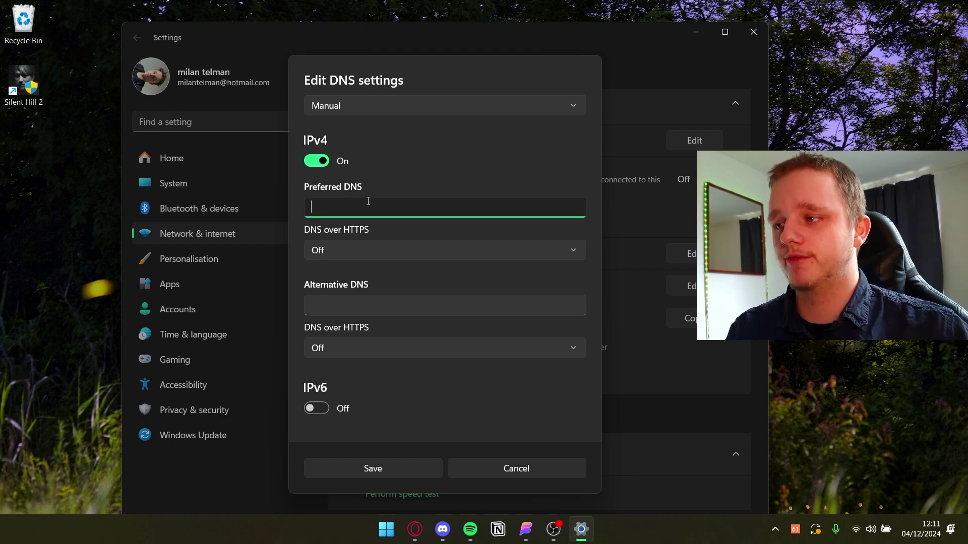
left_click(331, 297)
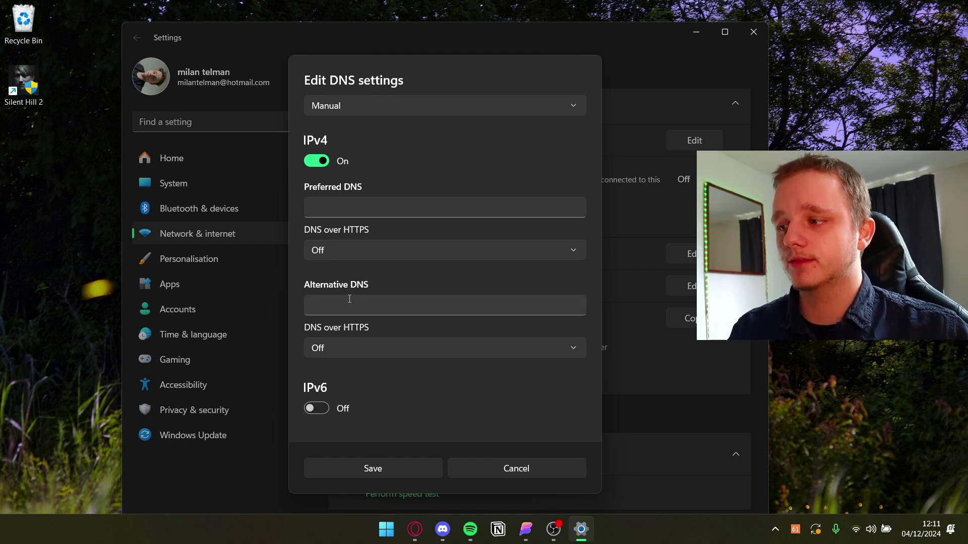
left_click(404, 206)
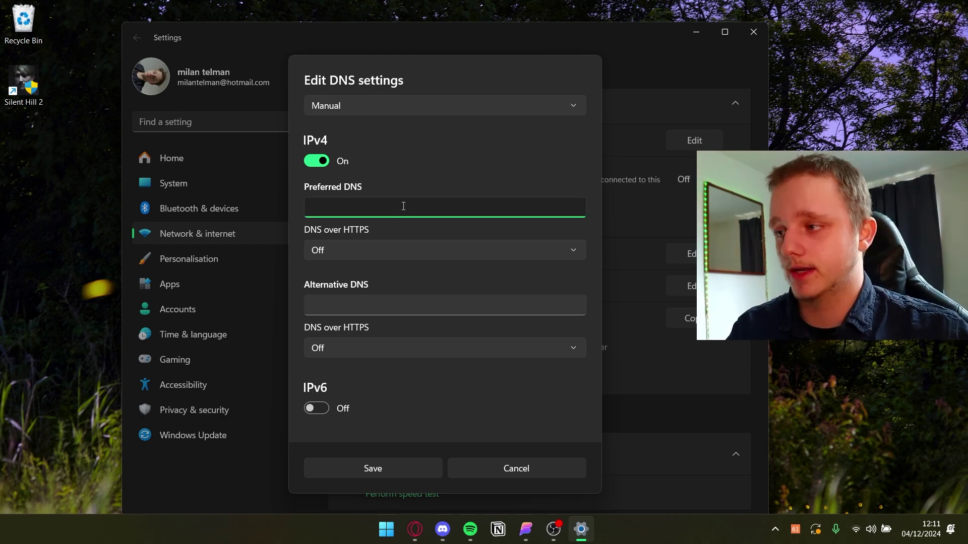
type("8.8.8.8")
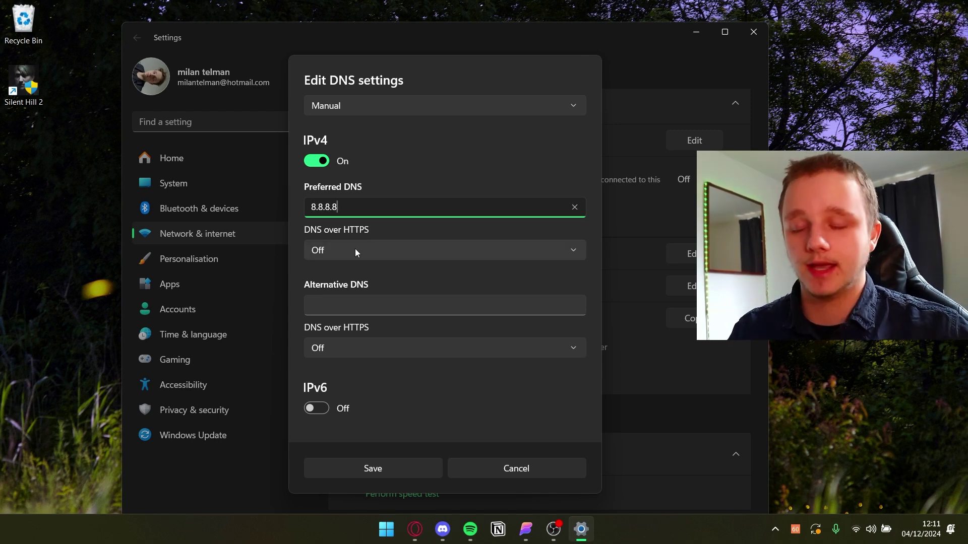
left_click(337, 299)
type("8.8")
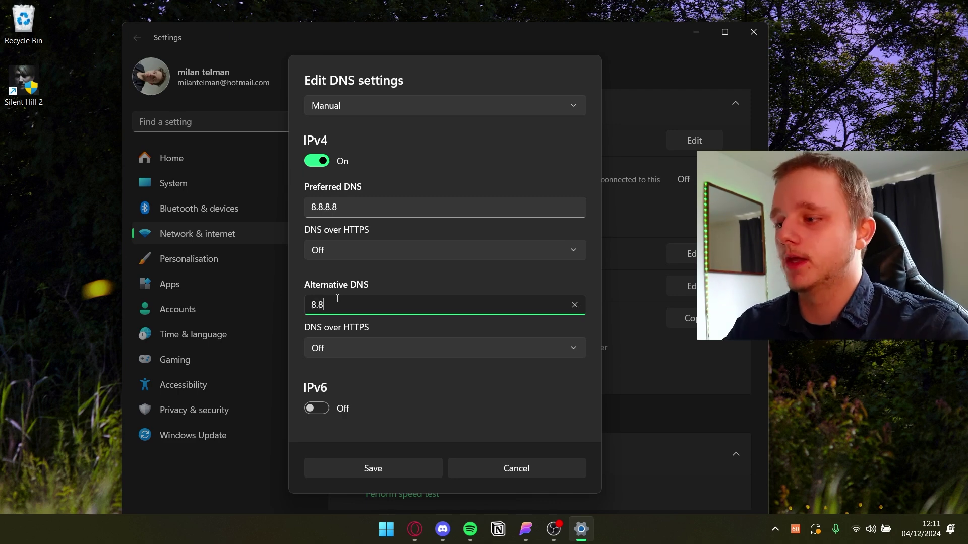
type(".4.")
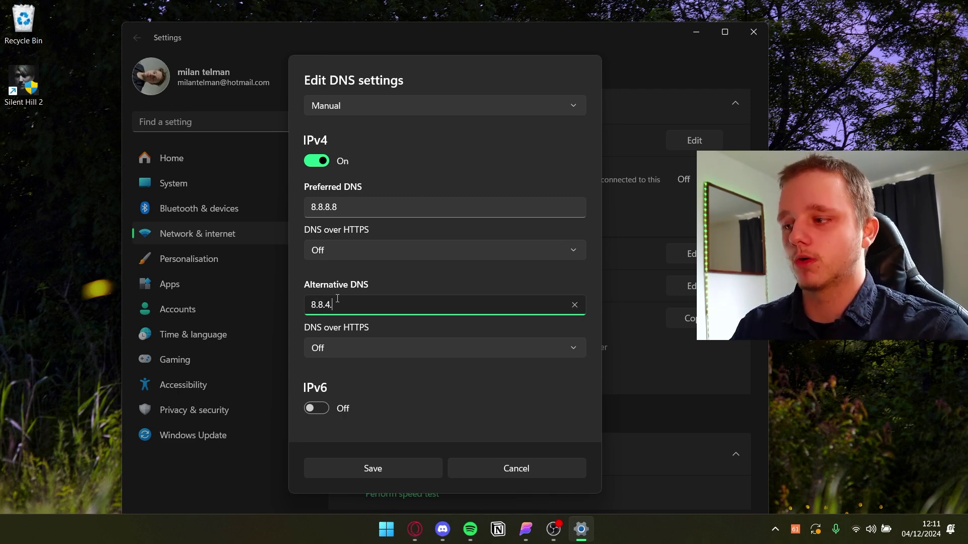
type("4")
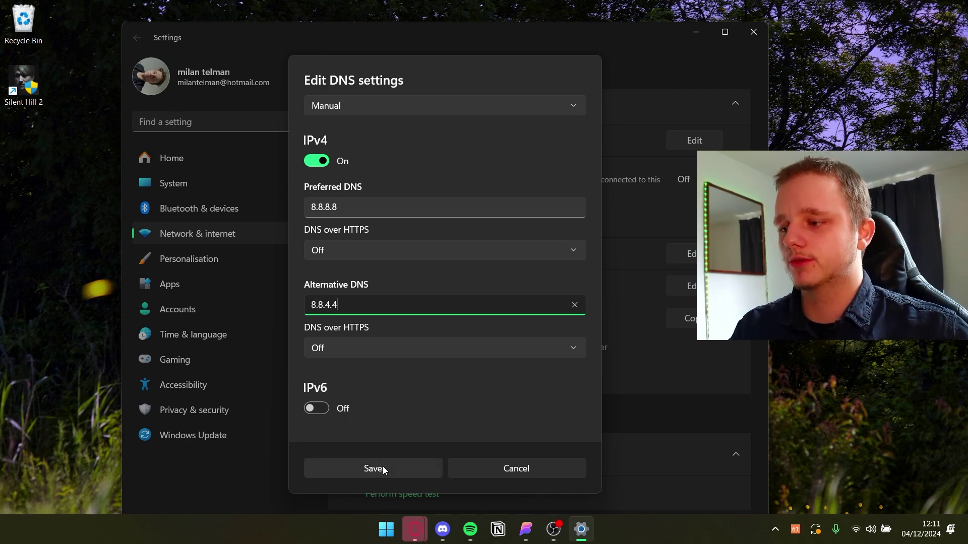
left_click(383, 470)
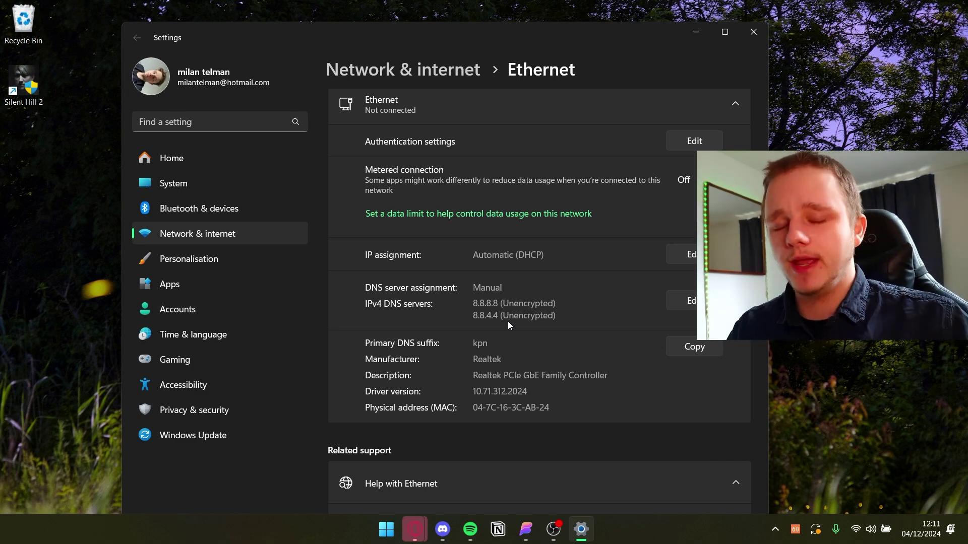
Step: Turn off IPv4 in the Ethernet DNS settings and save, removing the manual DNS servers
left_click(671, 301)
left_click(318, 161)
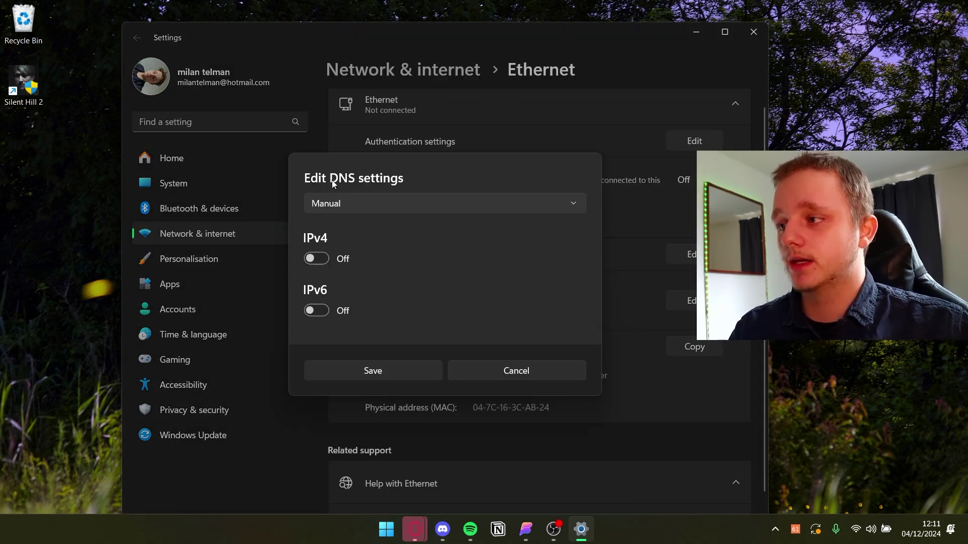
left_click(404, 376)
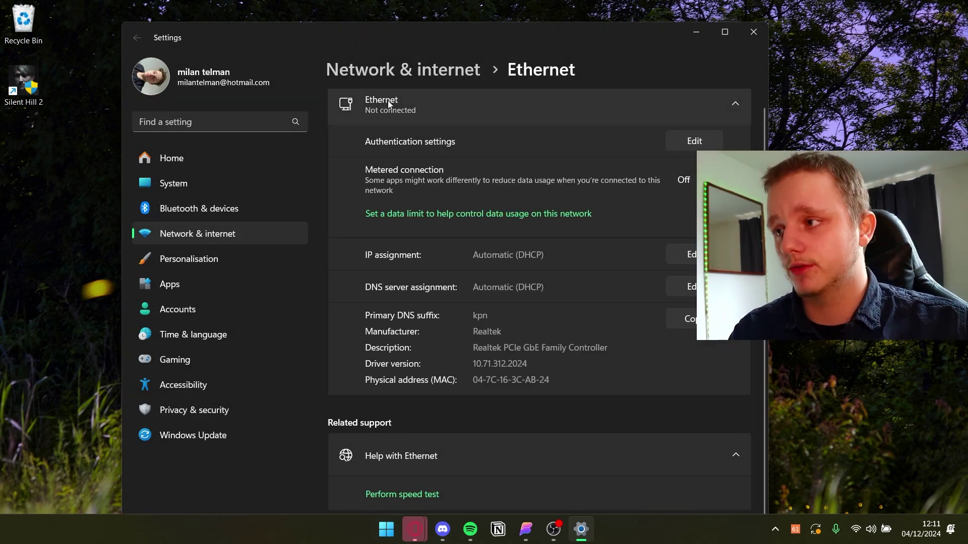
Step: Open the properties of the connected WiFi network and find its DNS server assignment
left_click(382, 73)
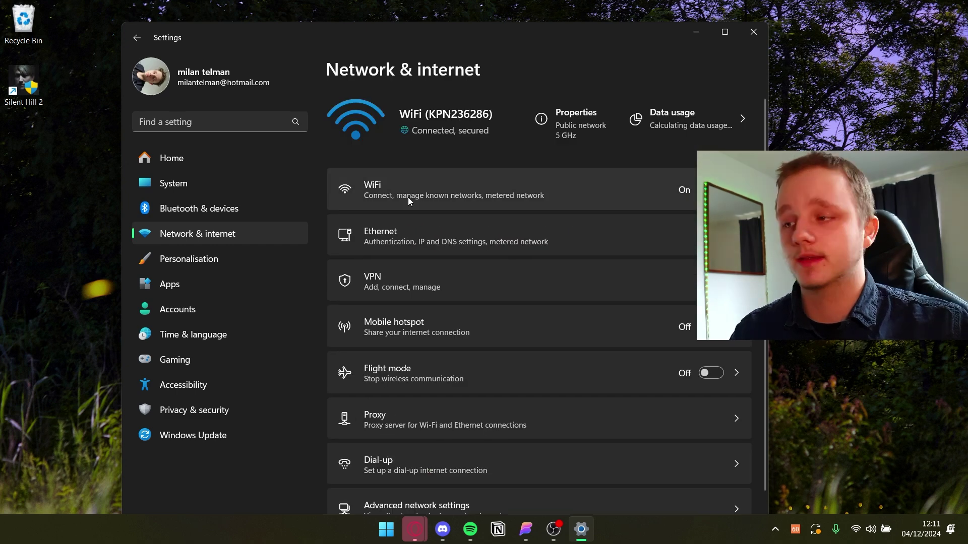
left_click(376, 196)
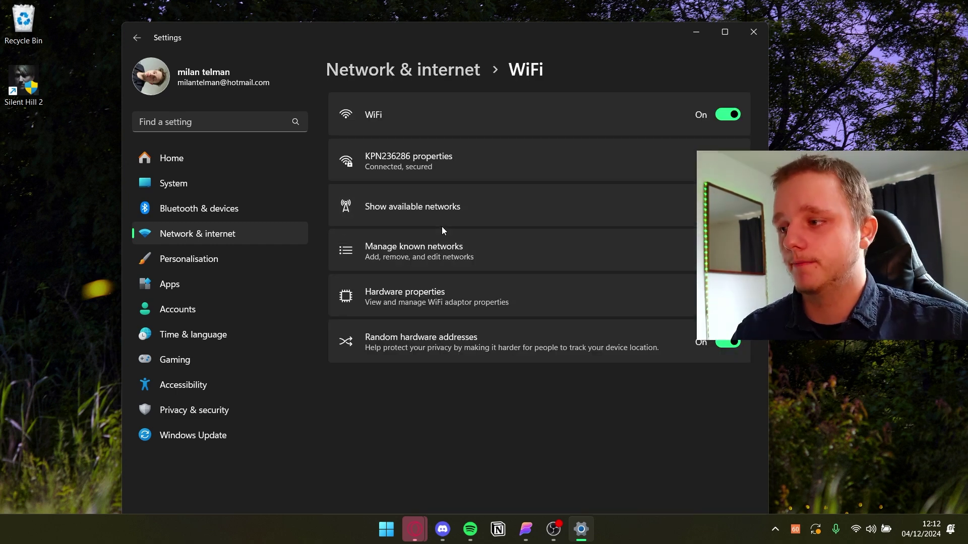
left_click(392, 155)
scroll(492, 299, "down", 3)
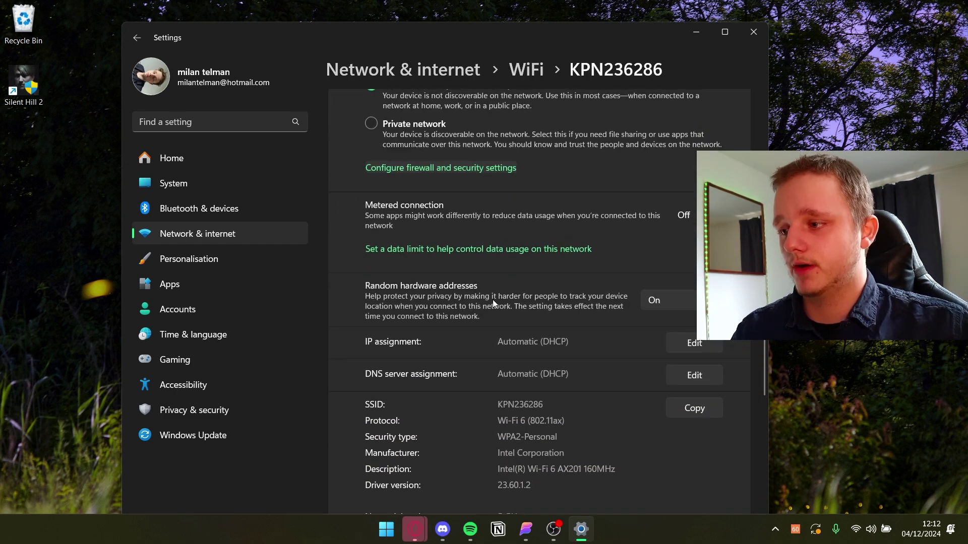
Step: Edit the WiFi network's DNS server assignment, setting it to Manual with IPv4 turned on
left_click(680, 375)
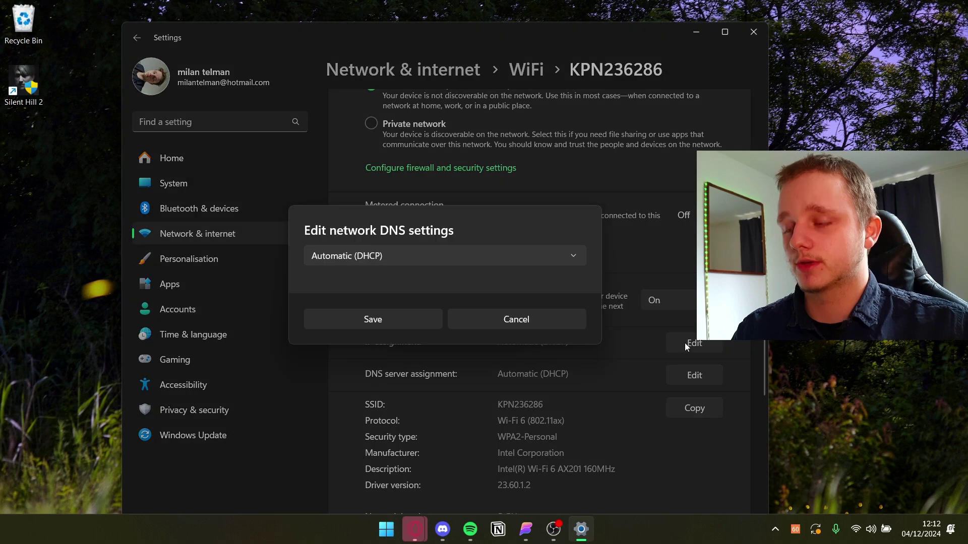
left_click(390, 255)
left_click(371, 283)
left_click(317, 258)
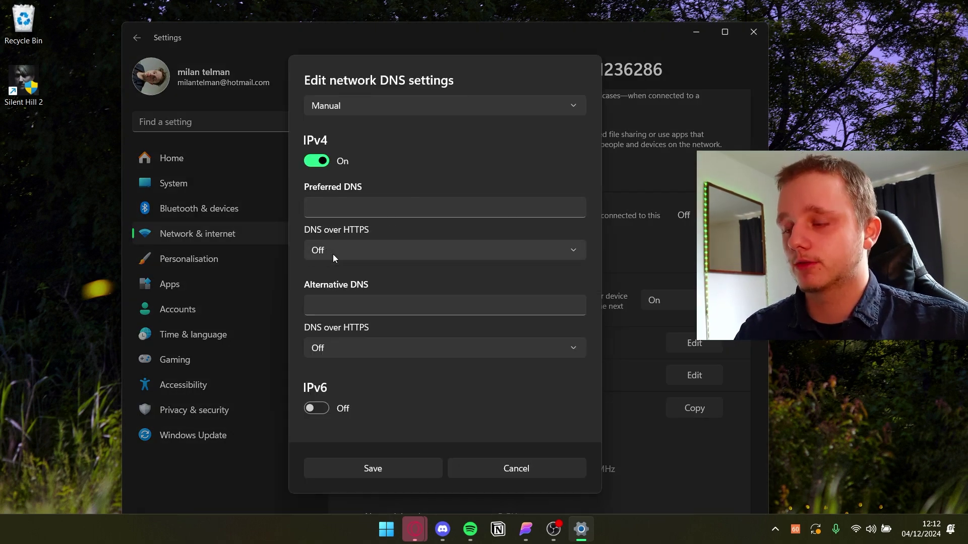
Step: Put the Settings window away, switch to the Speedtest page in the browser and run a speed test
left_click(693, 36)
left_click(641, 214)
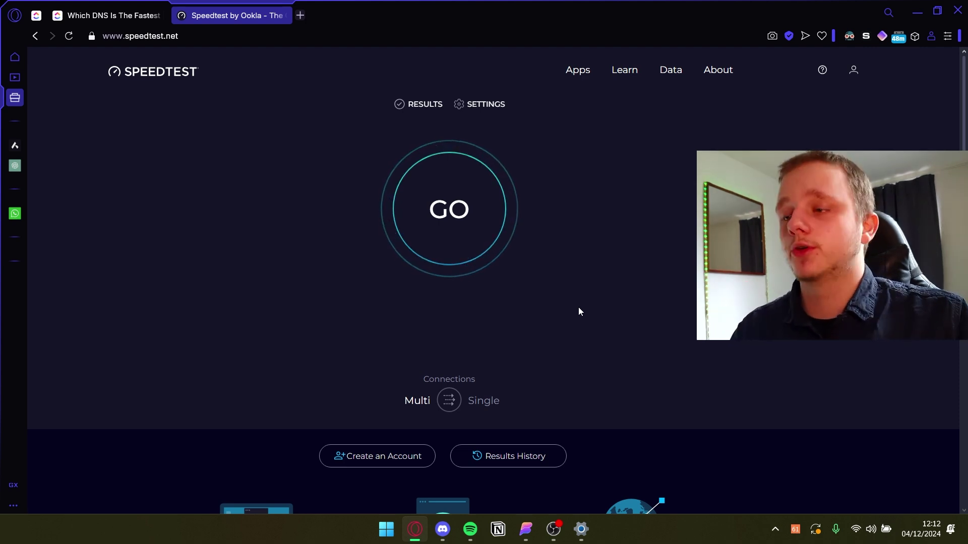
left_click(464, 226)
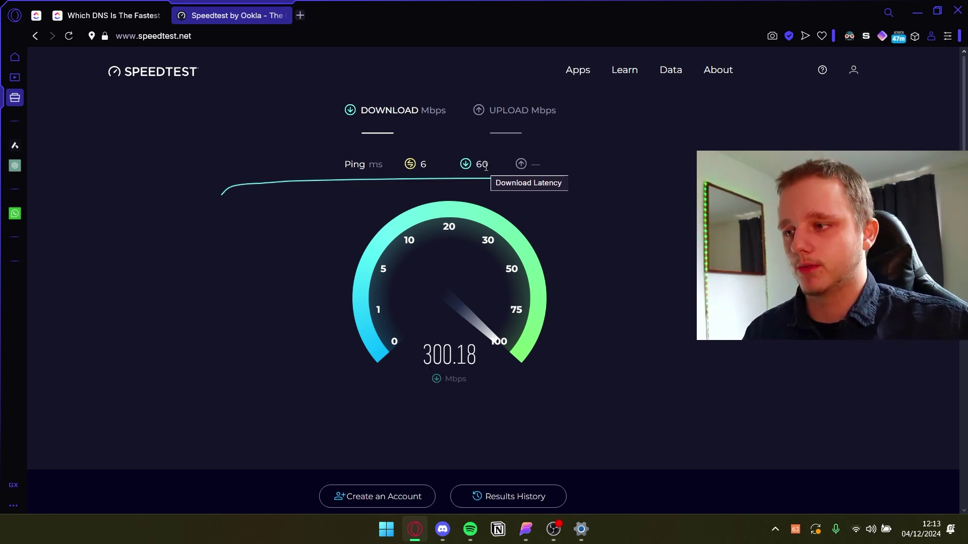
double_click(375, 165)
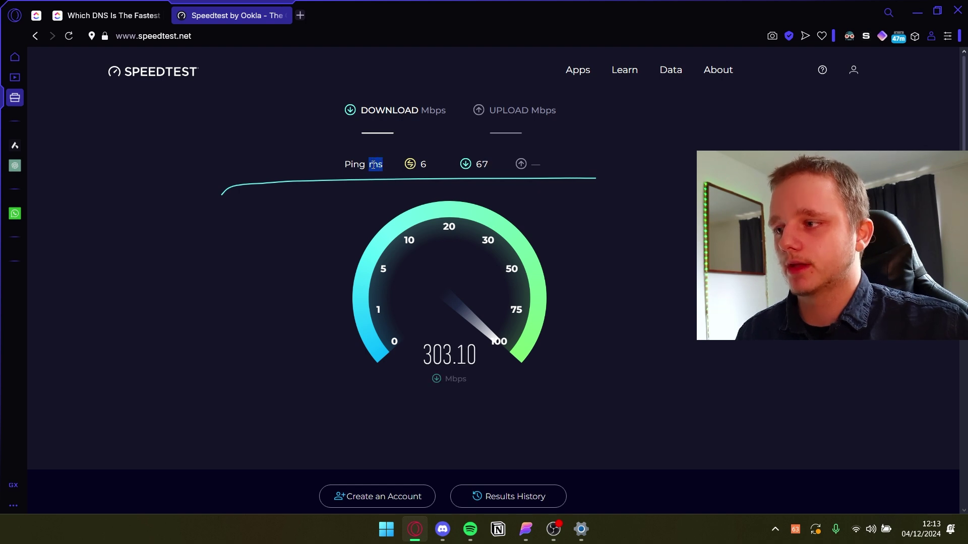
left_click(539, 162)
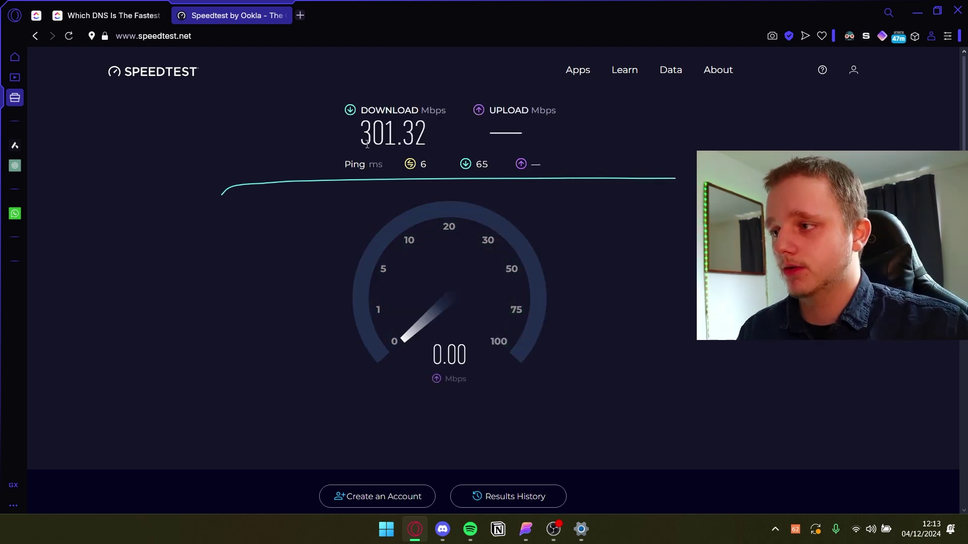
Step: Copy the download speed from the running speed test
double_click(367, 144)
left_click(370, 142)
double_click(371, 140)
key("ctrl+c")
Step: Open Notepad and write "Without DNS: 301.32", using the copied download speed
key("super")
type("notepad")
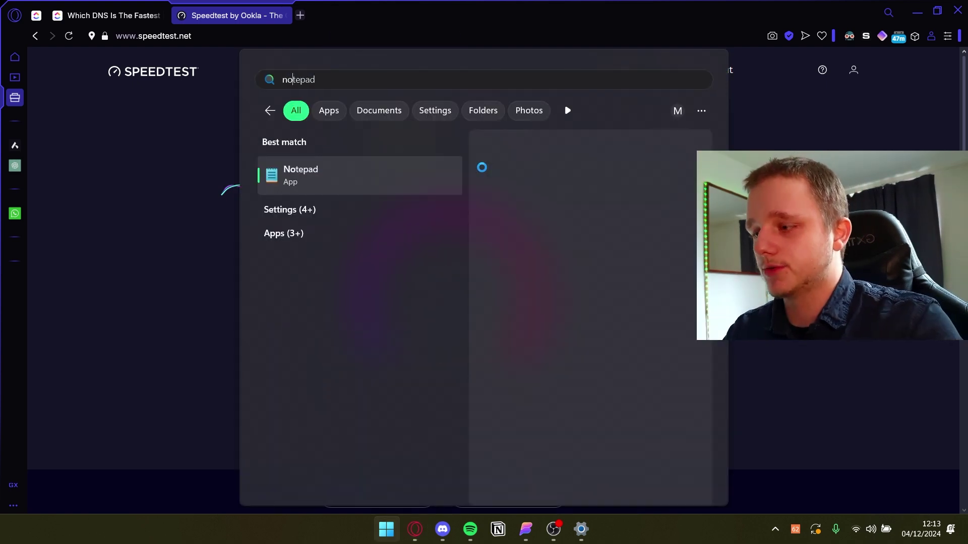
key("Return")
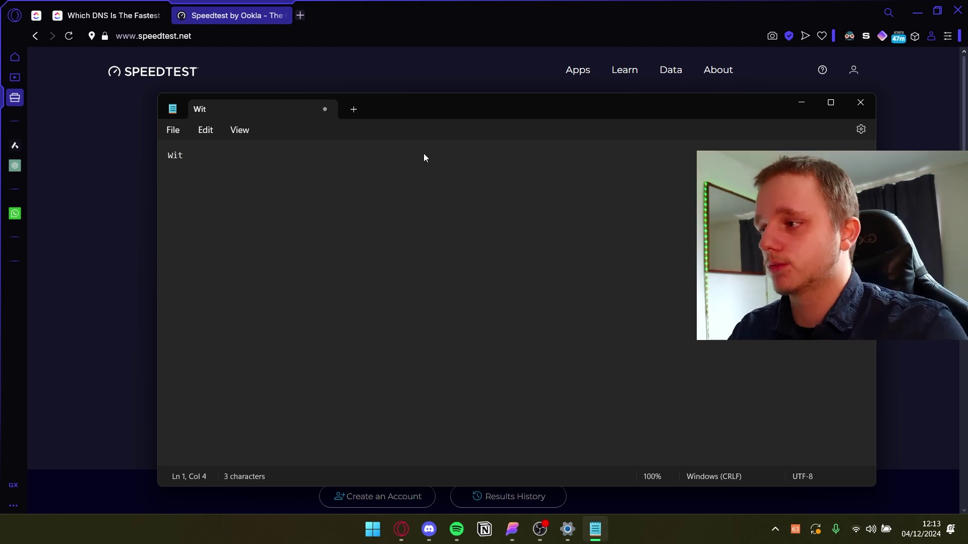
type("Without DNS")
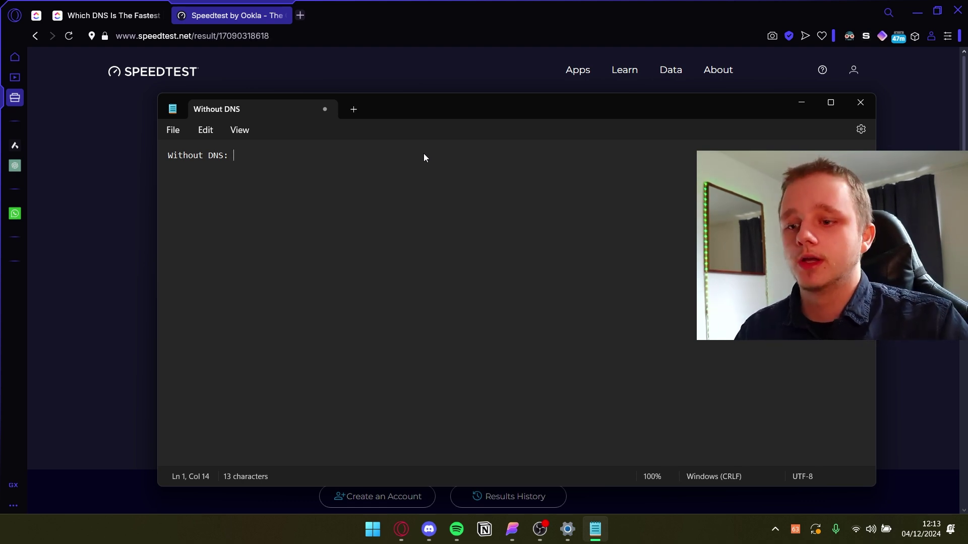
type(": 301.32")
Step: Add a "Download:" label for the 301.32 value on a new line below the "Without DNS:" heading
key("Return")
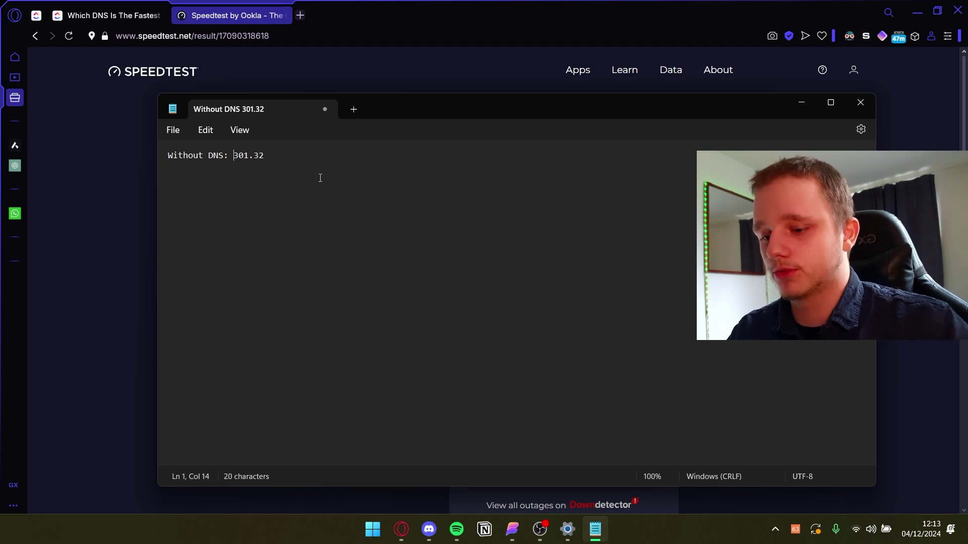
key("Return")
key("Return")
type("Download:")
left_click(368, 187)
type(":")
Step: Copy the upload speed from the Speedtest result and add it as "Upload: 376.75" under the download line in Notepad
left_click(105, 232)
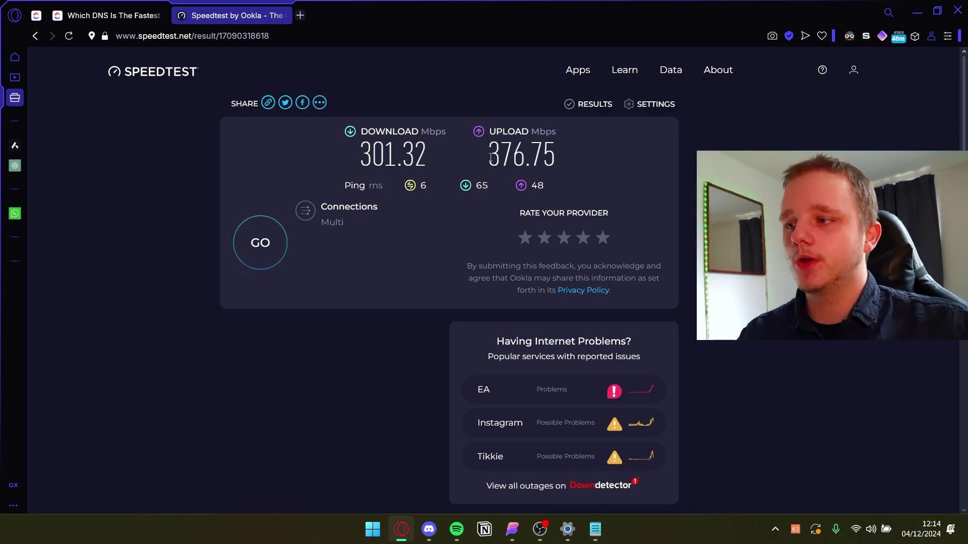
left_click_drag(490, 158, 561, 158)
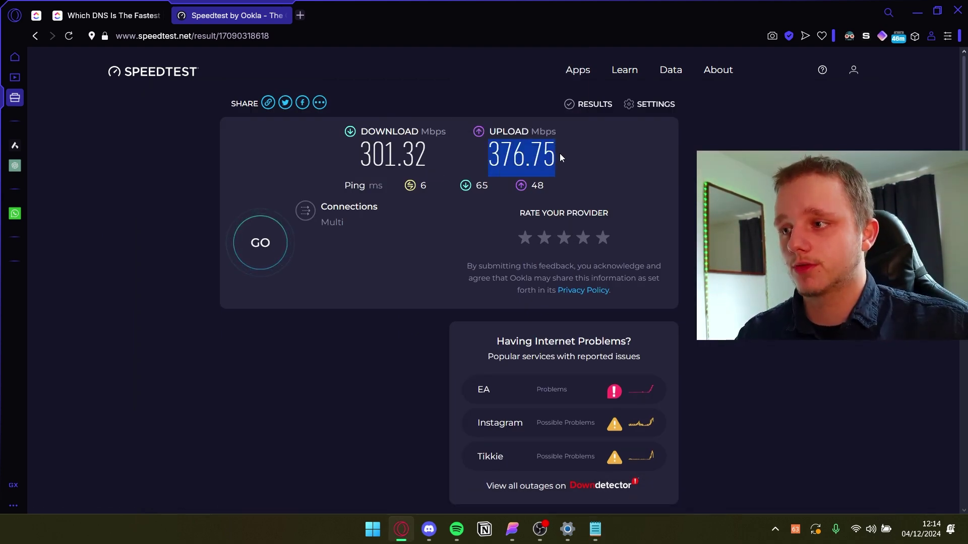
left_click(510, 147)
left_click_drag(506, 156, 568, 157)
left_click(569, 157)
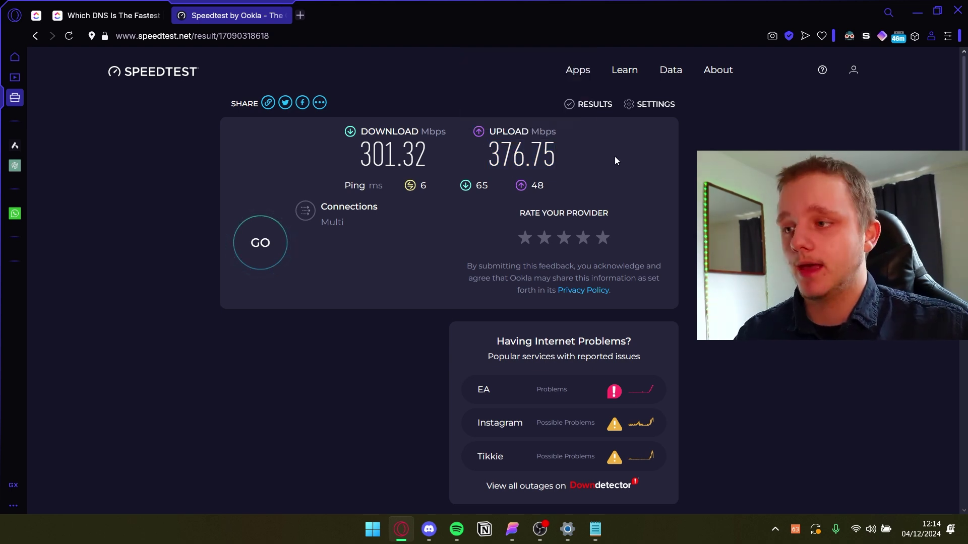
left_click(595, 529)
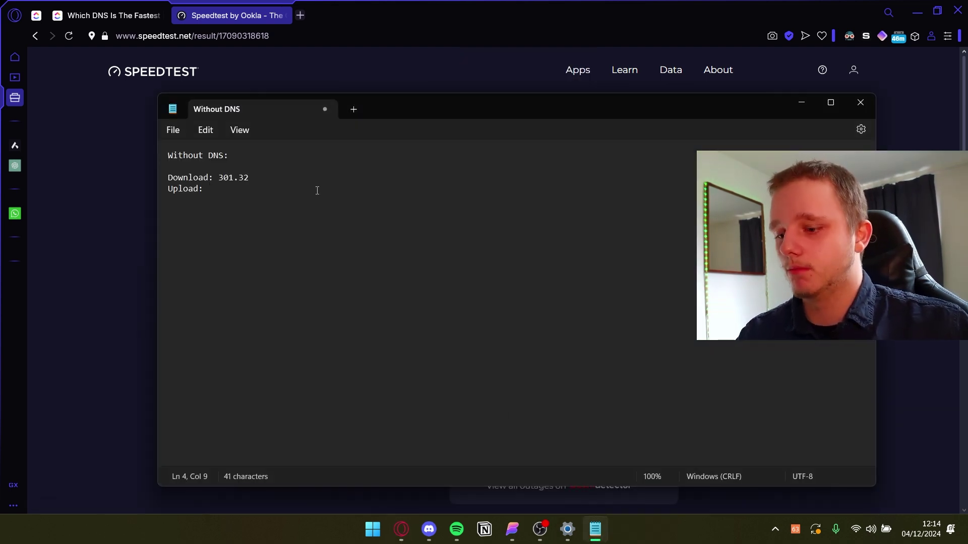
key("ctrl+v")
left_click_drag(442, 115, 453, 113)
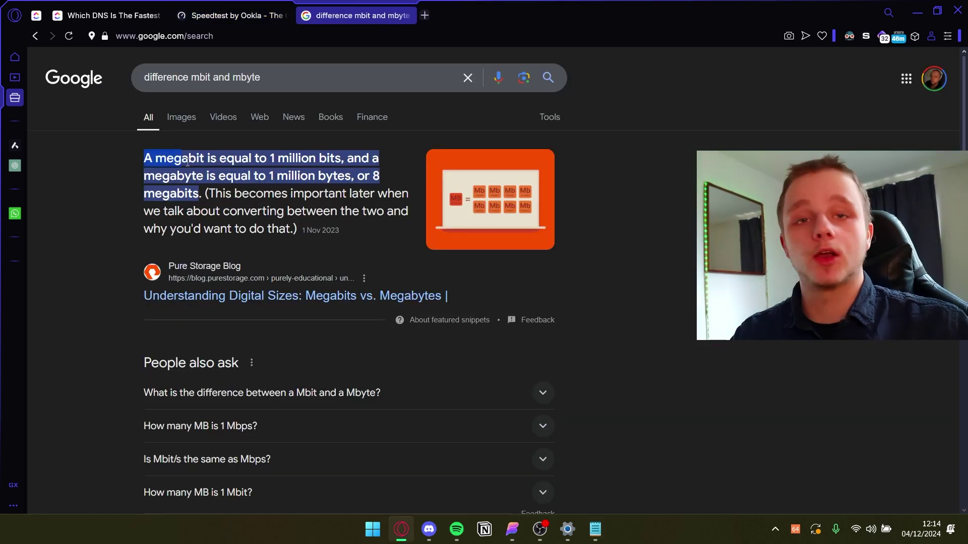
Step: Examine the search result explaining how megabits and megabytes relate to each other
left_click_drag(187, 161, 235, 159)
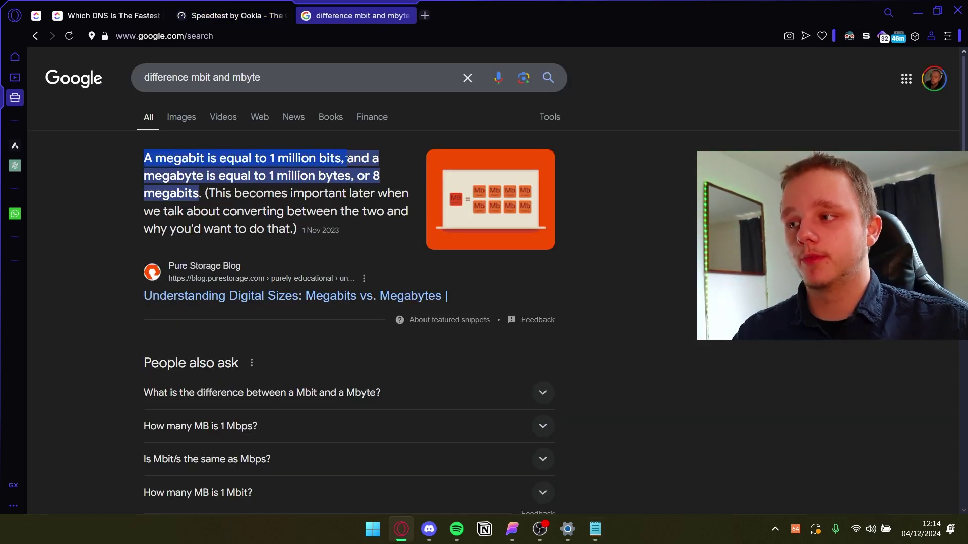
left_click_drag(347, 160, 247, 166)
left_click_drag(148, 168, 216, 171)
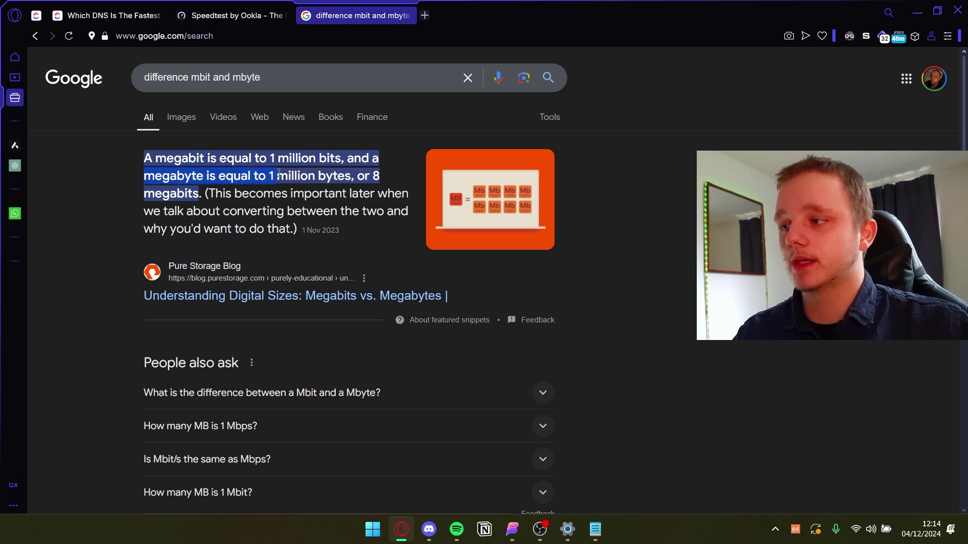
left_click_drag(333, 175, 335, 177)
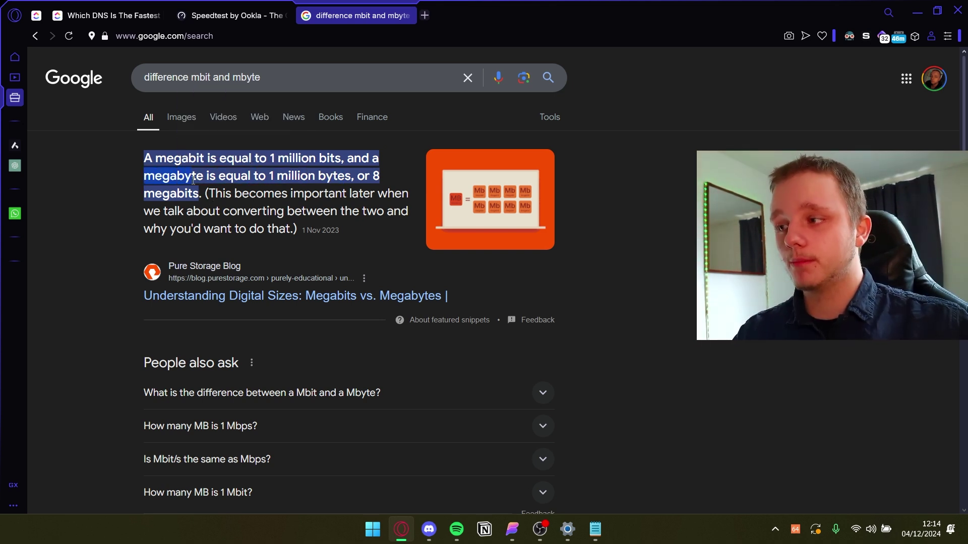
left_click_drag(217, 176, 201, 198)
Step: Copy the whole-number part of the upload speed from the Speedtest result and open Calculator
left_click(208, 22)
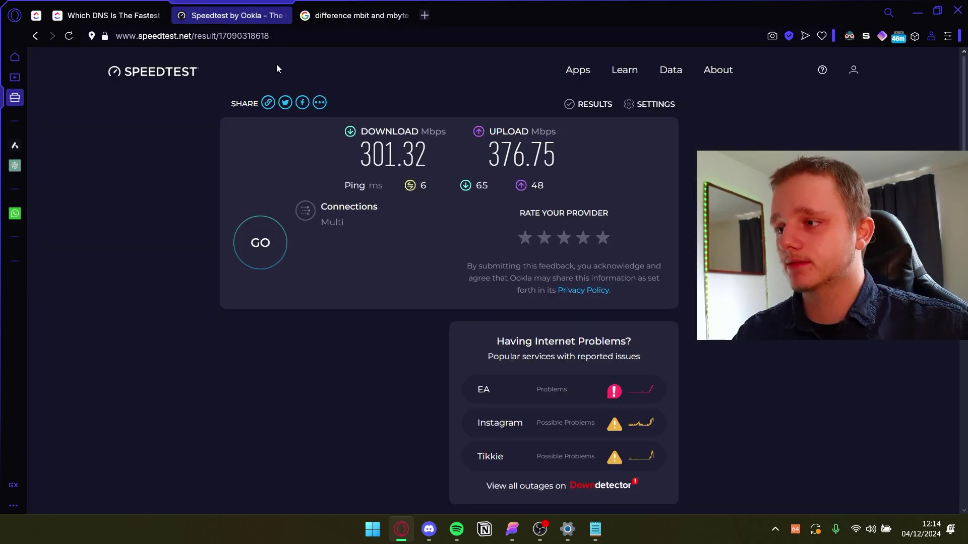
left_click_drag(491, 160, 521, 158)
key("super")
type("calc")
key("Return")
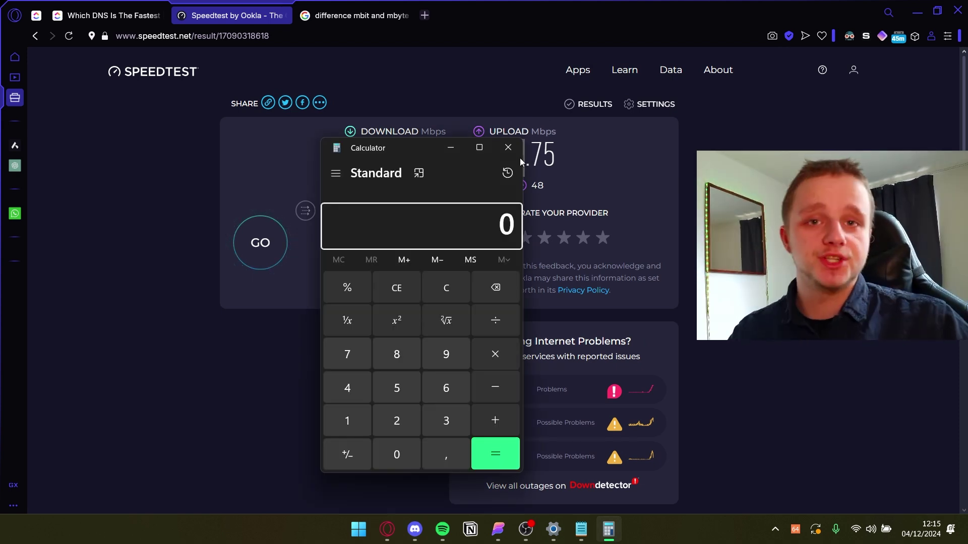
left_click_drag(401, 146, 406, 144)
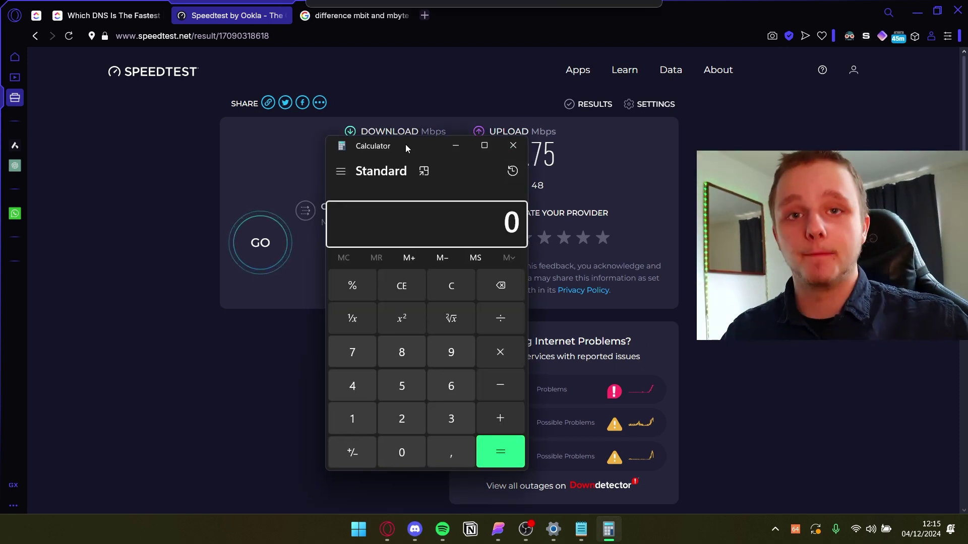
Step: Divide the copied 376 by 8 in Calculator to convert the upload speed to megabytes per second
key("ctrl+v")
key("slash")
type("8")
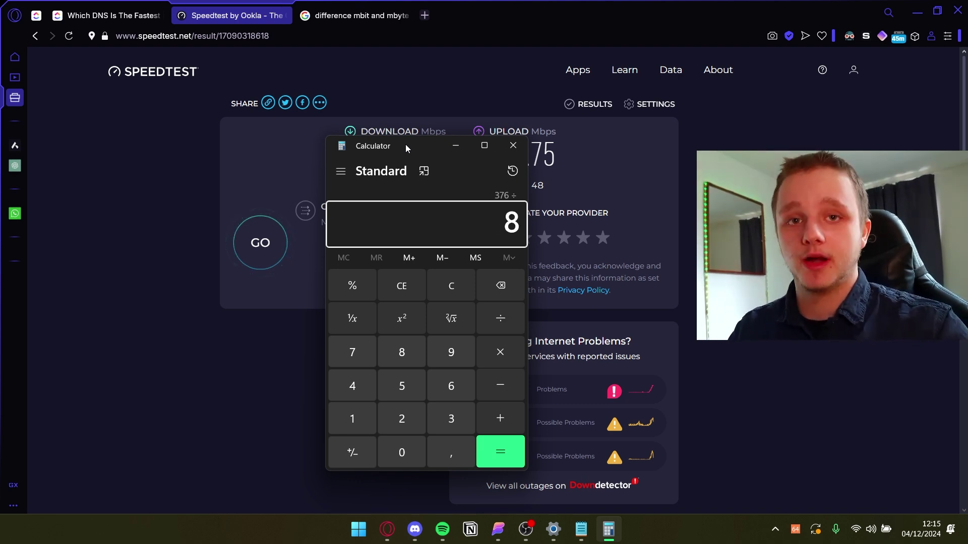
key("Return")
left_click_drag(400, 145, 386, 138)
left_click_drag(473, 217, 503, 218)
left_click(482, 217)
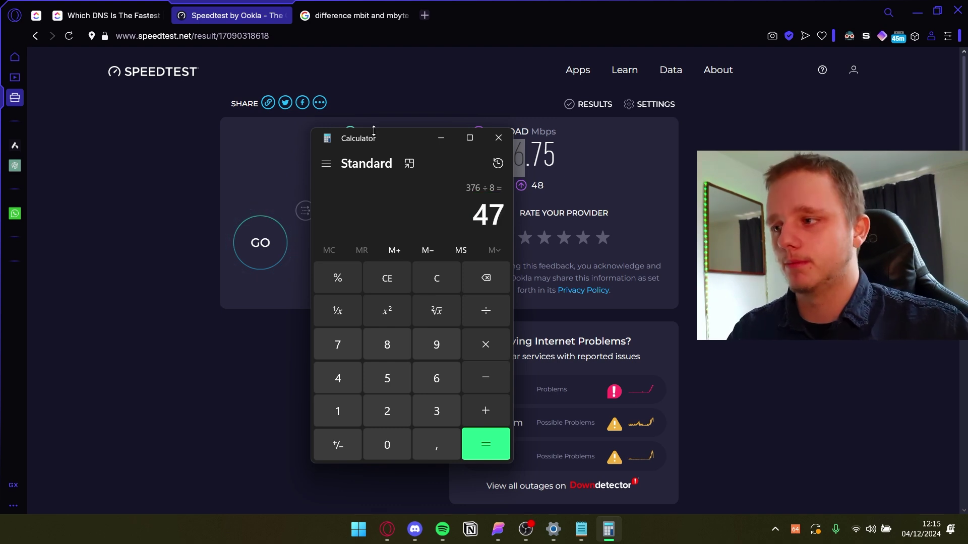
Step: Divide the megabytes-per-second result by 1000 to convert it to gigabytes
left_click_drag(380, 139, 371, 119)
left_click_drag(465, 196, 465, 212)
key("slash")
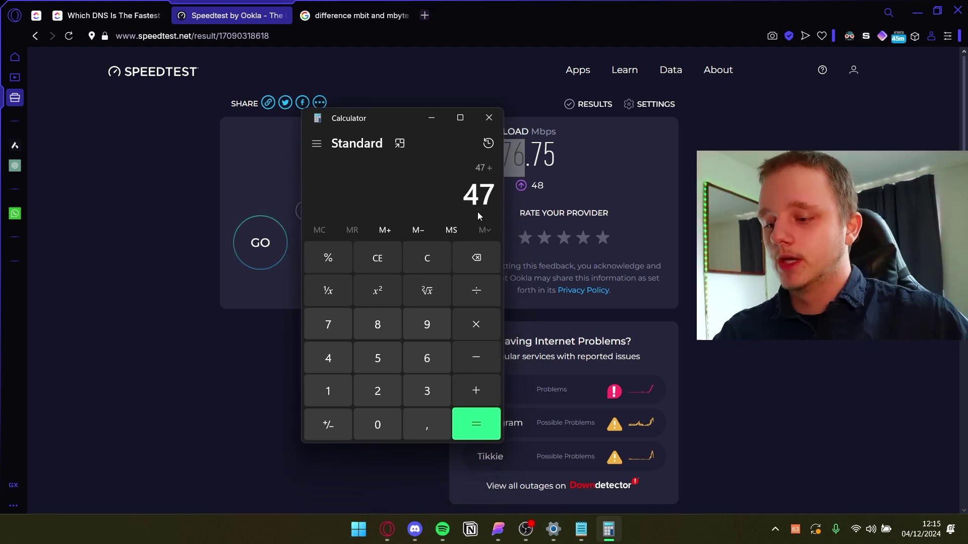
type("1000")
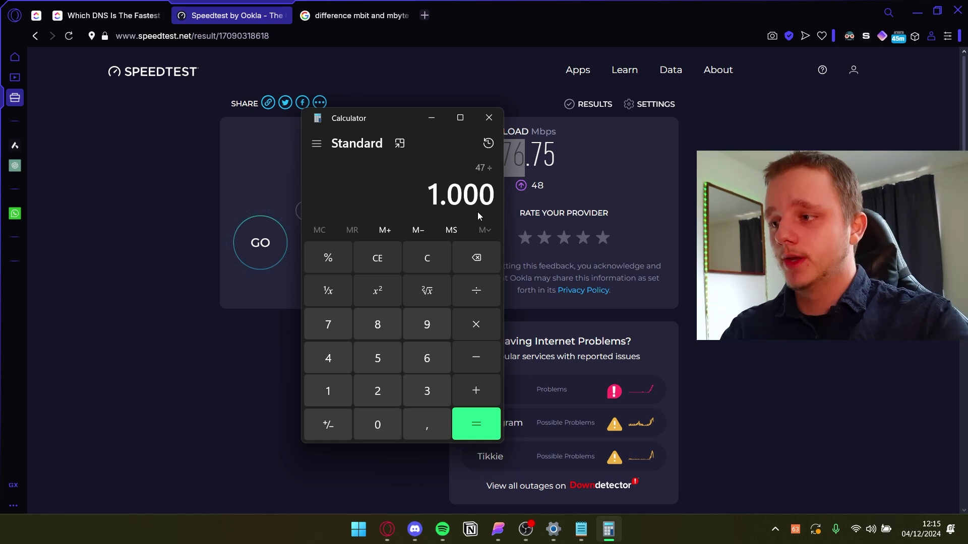
key("Return")
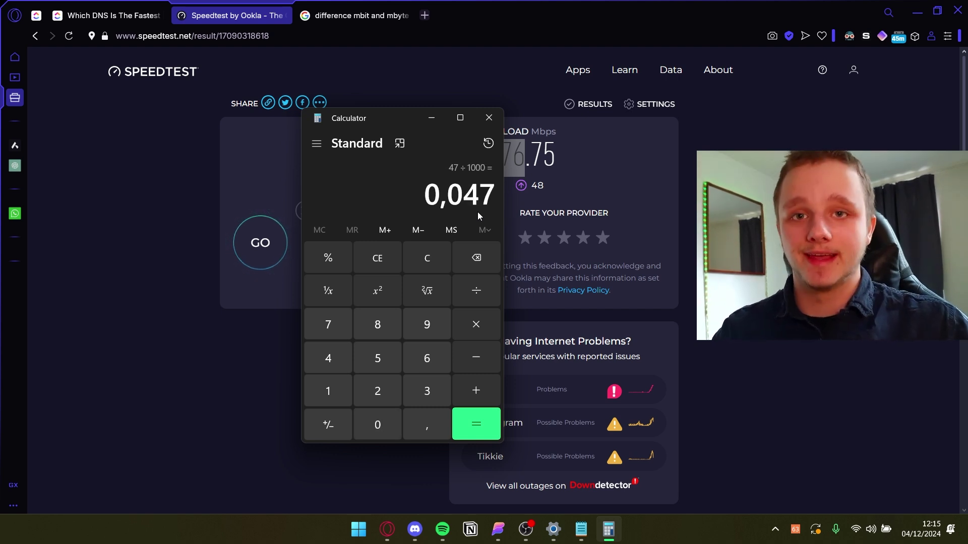
Step: Multiply the gigabyte result by 120 and close Calculator
key("asterisk")
left_click_drag(388, 126, 403, 126)
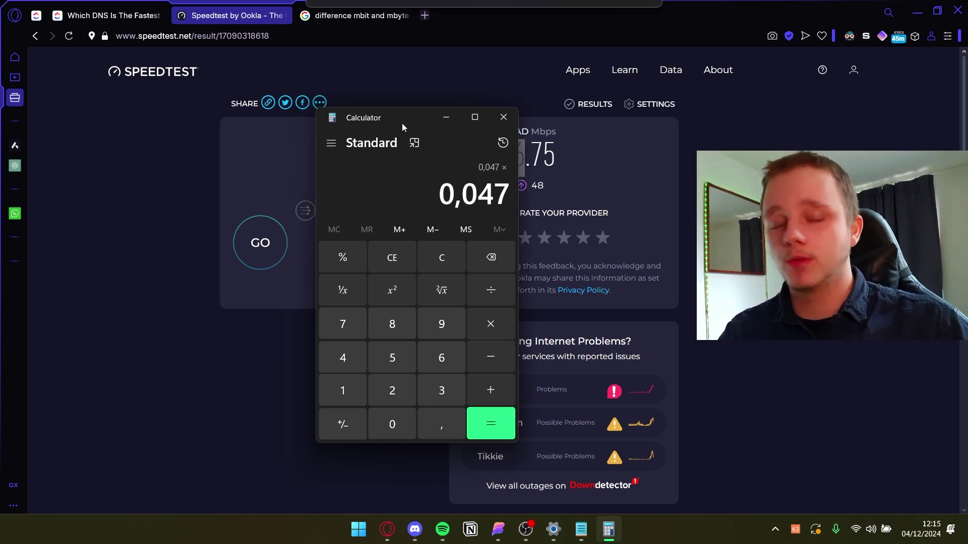
type("120")
key("Return")
left_click_drag(402, 123, 520, 127)
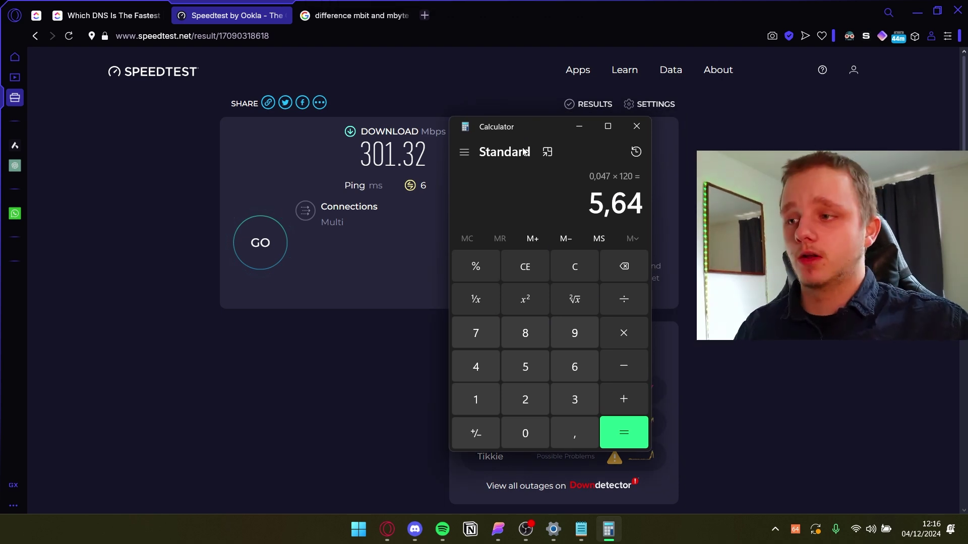
left_click(638, 126)
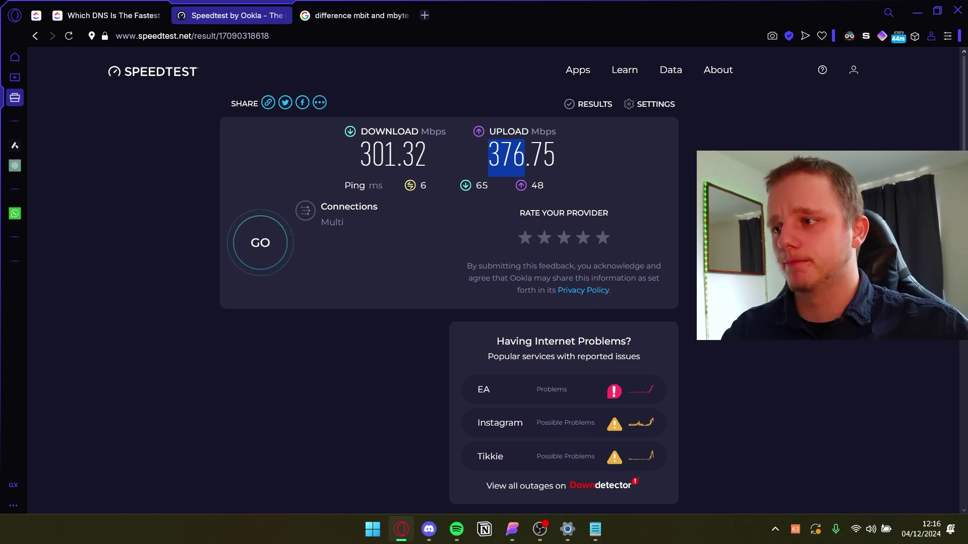
Step: Put the browser away and duplicate the whole "Without DNS:" block with its download and upload lines below the original in Notepad
left_click(546, 174)
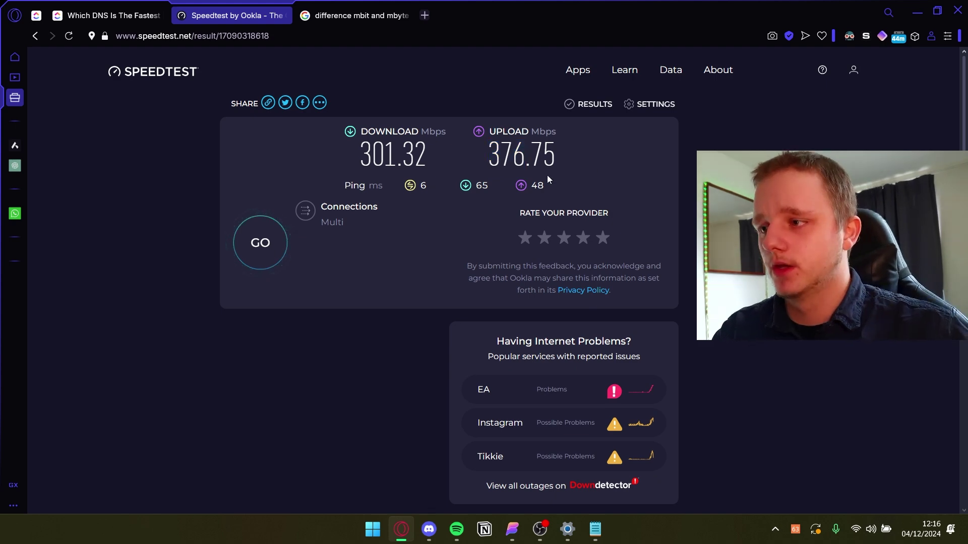
left_click(910, 16)
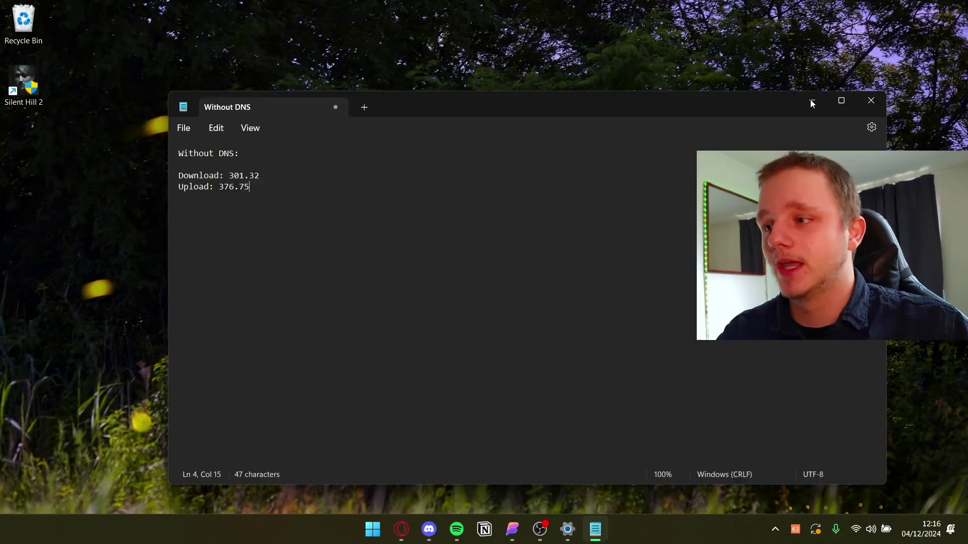
left_click_drag(259, 190, 162, 180)
left_click(291, 190)
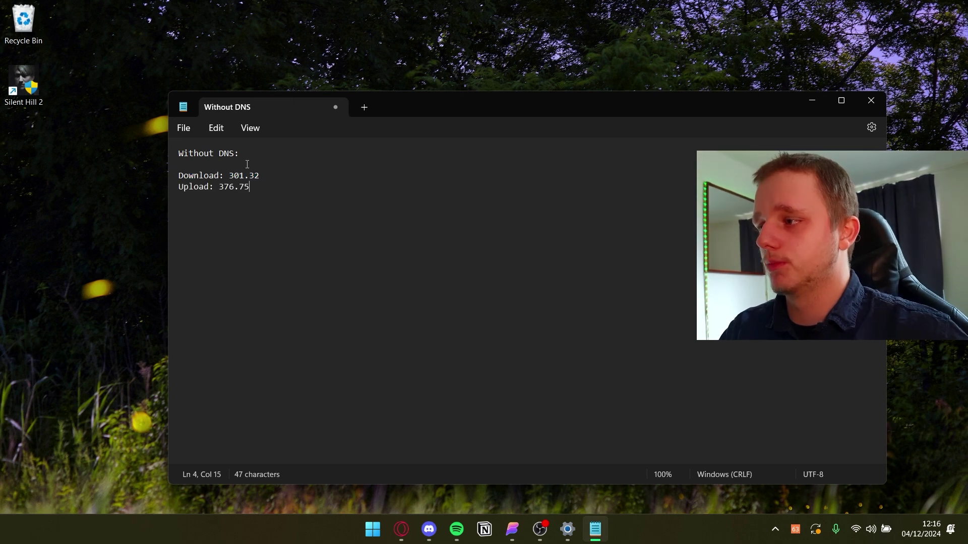
left_click(230, 176, "shift")
left_click_drag(230, 176, 183, 157)
key("ctrl+c")
key("ctrl+End")
key("Return")
key("ctrl+v")
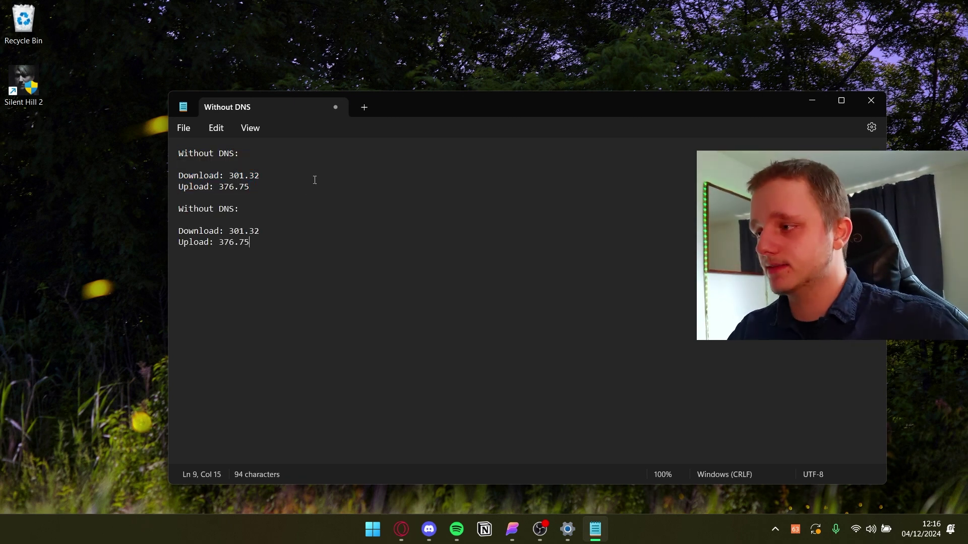
Step: Change the heading of the duplicated block to "Google DNS:"
key("BackSpace")
key("BackSpace")
key("BackSpace")
key("BackSpace")
key("BackSpace")
key("BackSpace")
key("BackSpace")
key("BackSpace")
type("Google")
Step: Clear the download and upload values under the "Google DNS:" heading
left_click(274, 232)
key("BackSpace")
key("BackSpace")
key("BackSpace")
key("BackSpace")
key("BackSpace")
key("BackSpace")
left_click(289, 244)
key("BackSpace")
key("BackSpace")
key("BackSpace")
key("BackSpace")
key("BackSpace")
key("BackSpace")
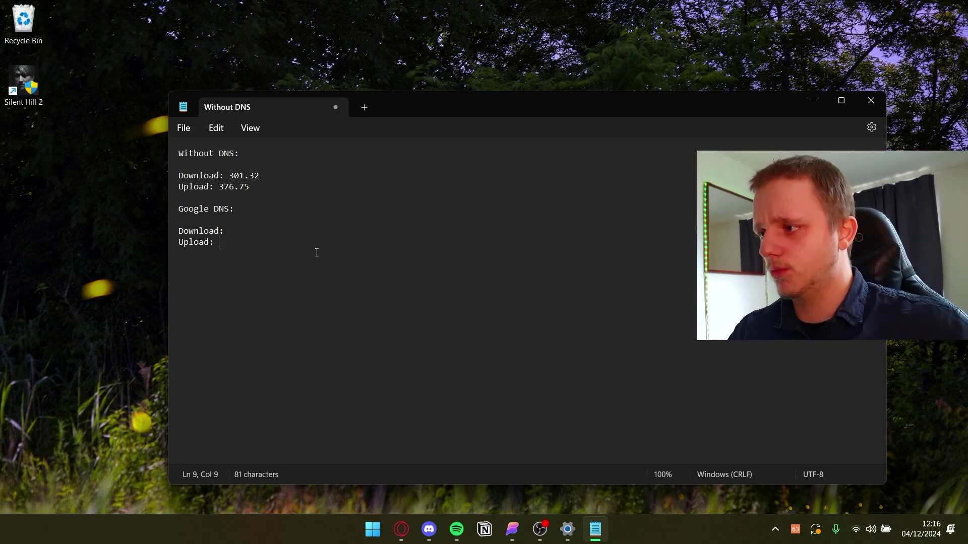
Step: In the network DNS settings, set the preferred IPv4 DNS to 8.8.8.8 and the alternative to 8.8.4.4, and save
left_click(567, 529)
left_click(405, 207)
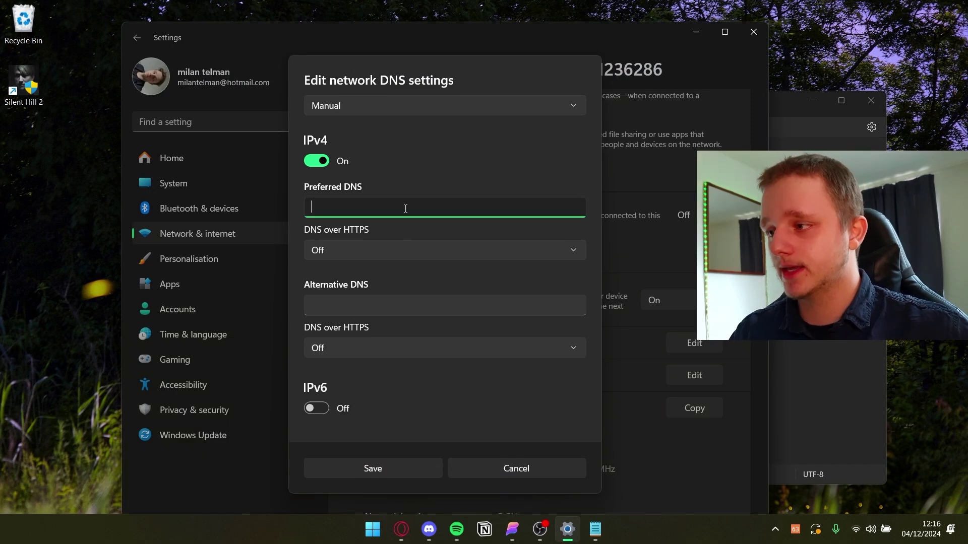
type("8.8.8.8")
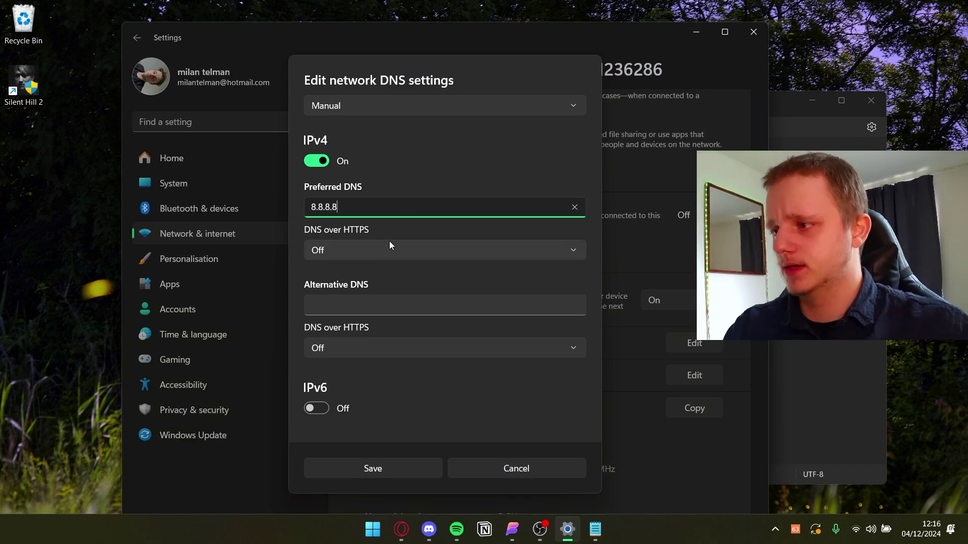
left_click(376, 308)
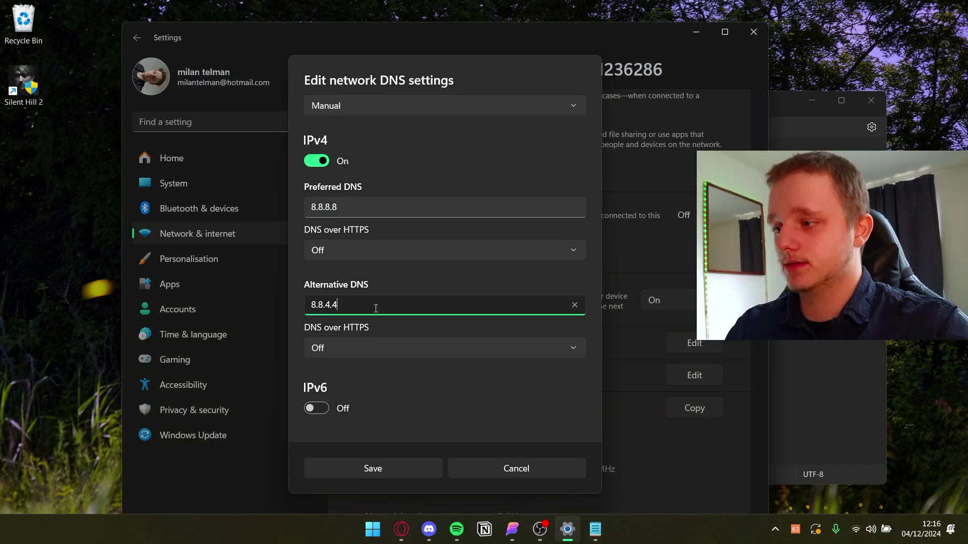
left_click(392, 465)
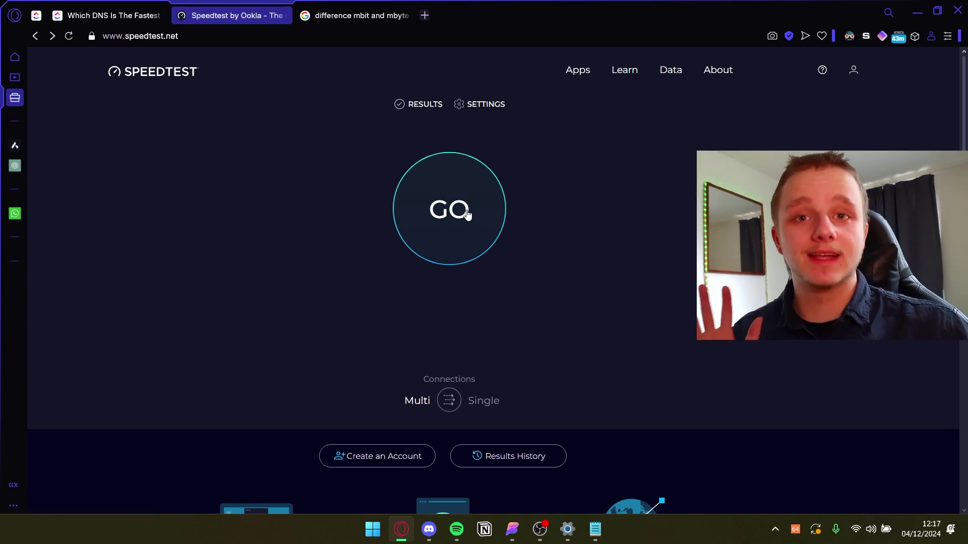
Step: Start a new speed test on the Speedtest page and dismiss the reminder popup
left_click(468, 215)
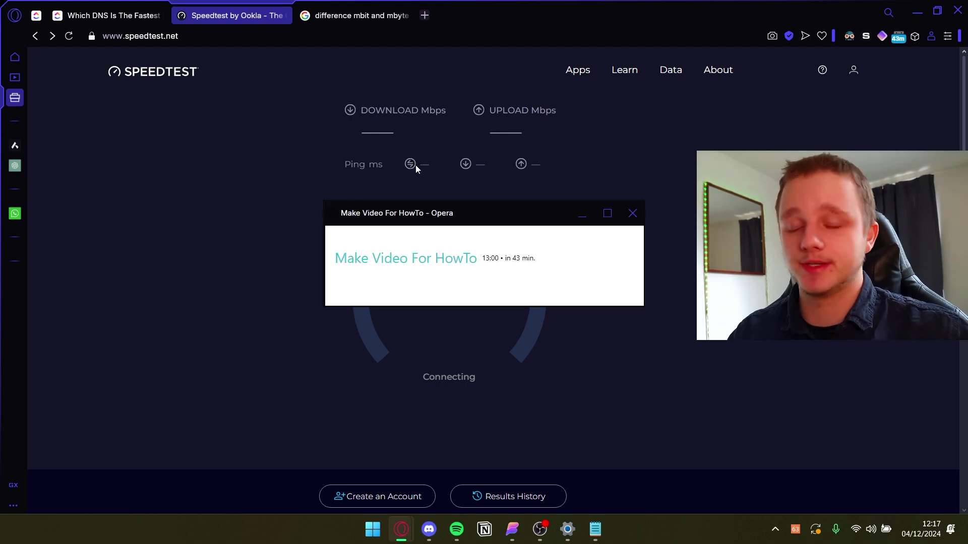
left_click(592, 259)
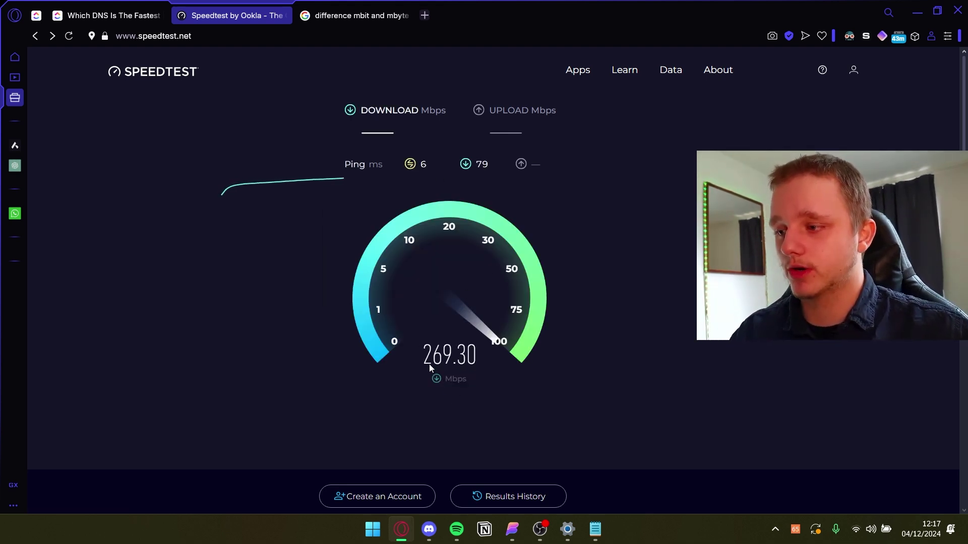
Step: Enlarge the Notepad text to 190%, review the download speed recorded without DNS, and put Notepad away
left_click(596, 529)
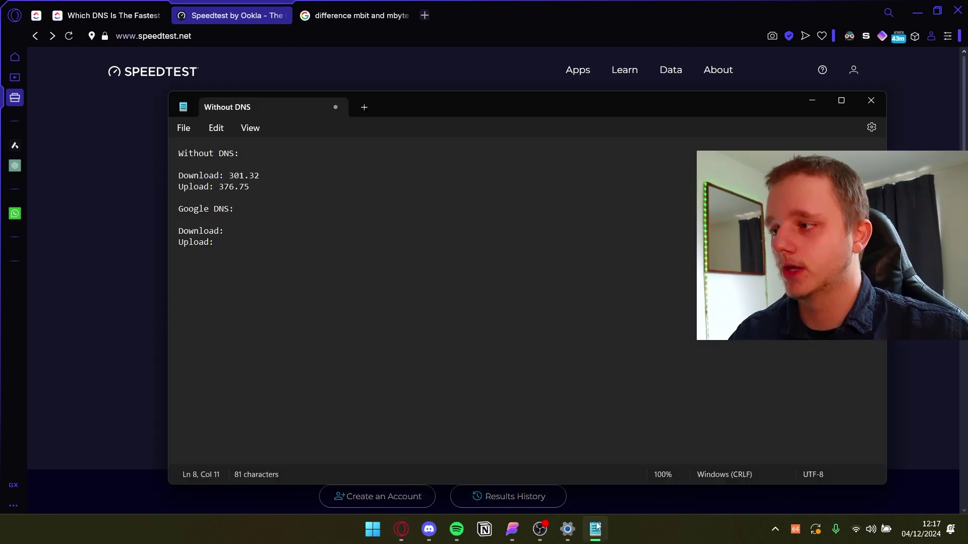
left_click_drag(250, 187, 238, 182)
left_click(237, 181)
scroll(237, 182, "up", 9)
left_click_drag(332, 200, 277, 201)
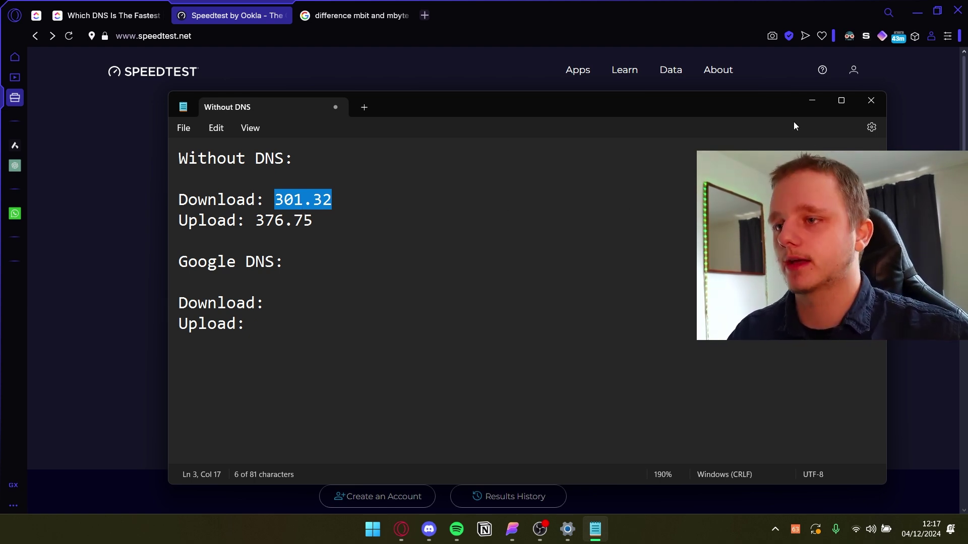
left_click(812, 101)
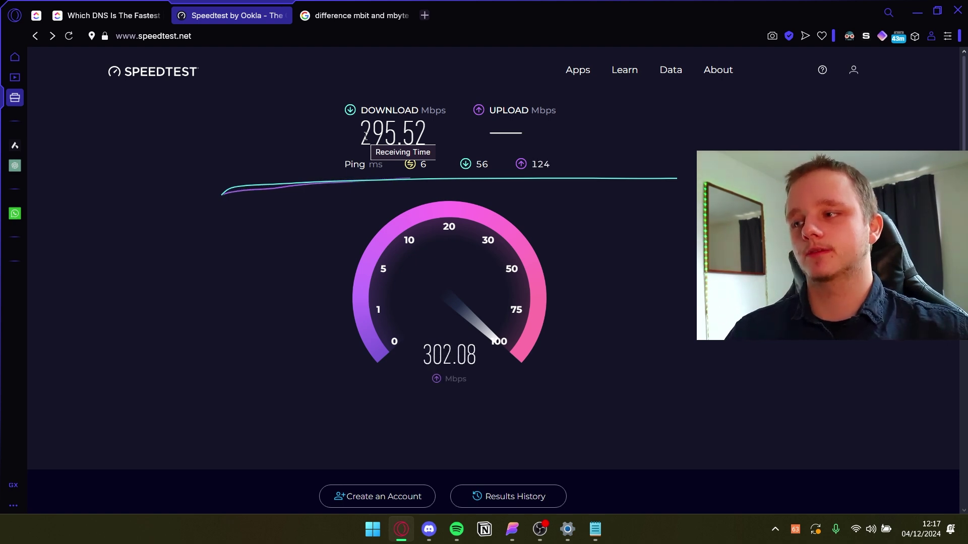
Step: Copy the download speed from the running test and enter 295.52 on the download line under "Google DNS:" in Notepad
left_click_drag(361, 134, 427, 134)
left_click(595, 529)
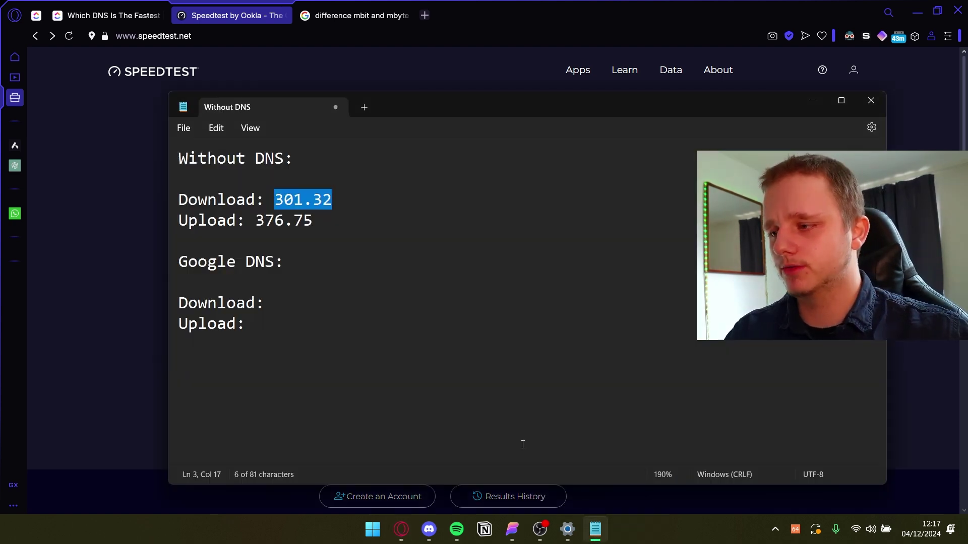
left_click(346, 302)
key("ctrl+v")
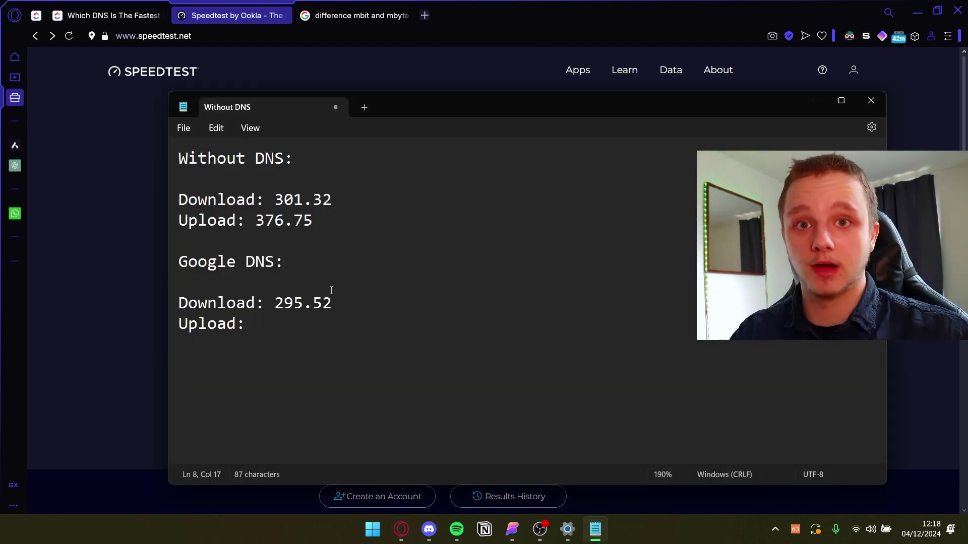
Step: Copy the upload speed from the Speedtest result and enter 349.71 on the upload line under "Google DNS:" in Notepad
key("alt+Tab")
left_click_drag(492, 158, 560, 160)
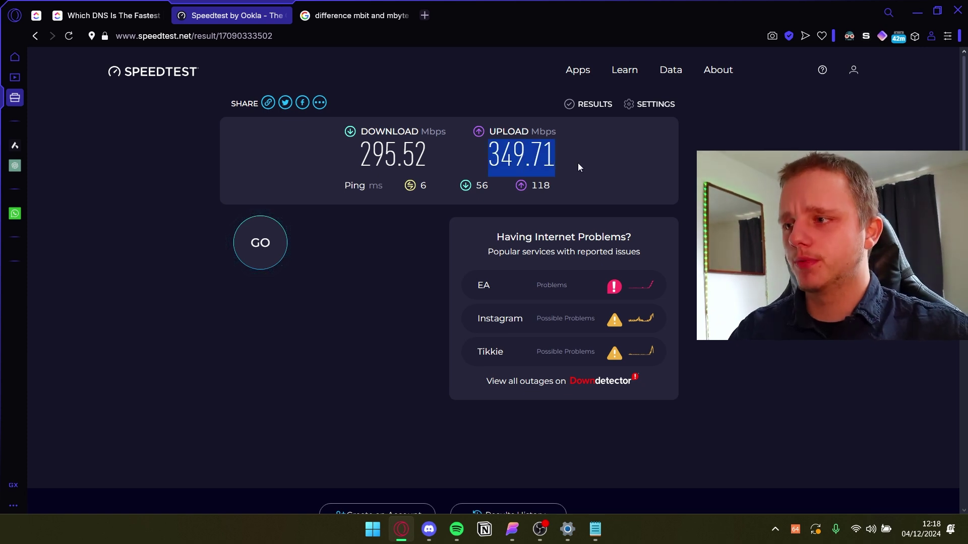
left_click(589, 169)
key("alt+Tab")
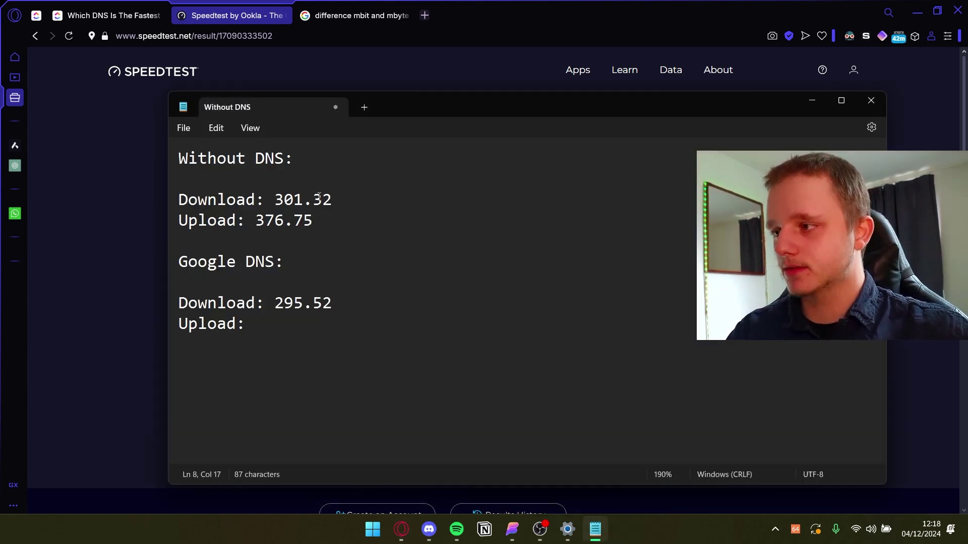
key("ctrl+v")
left_click(366, 308)
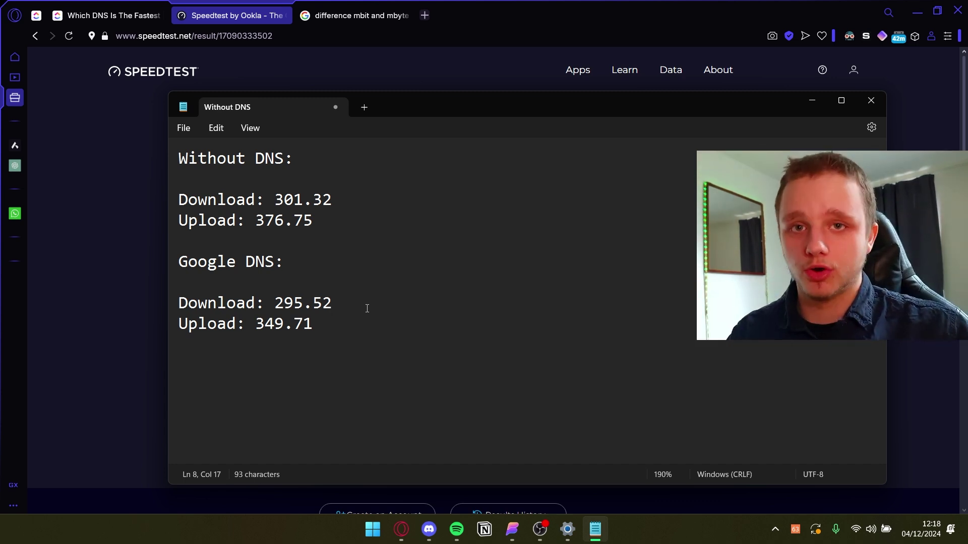
Step: Run another speed test on the Speedtest page and bring Notepad back up
key("alt+Tab")
left_click(627, 263)
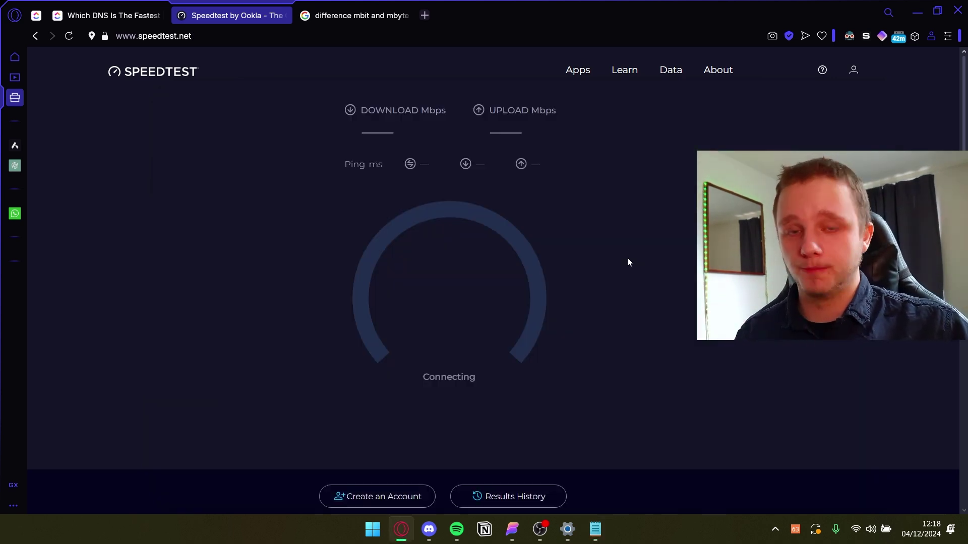
key("alt+Tab")
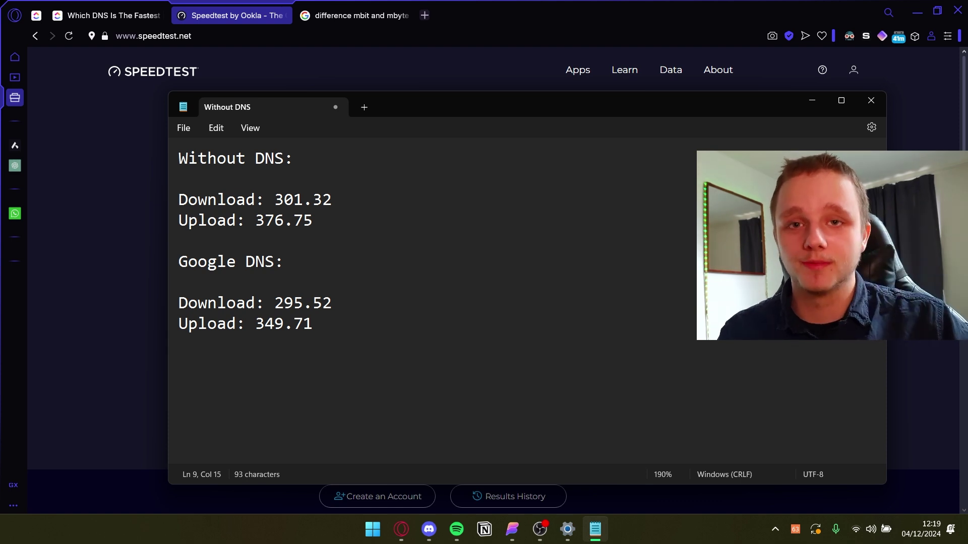
Step: Copy the second test's download speed and add the line "2 Download: 310.73" below the Google DNS results in Notepad
key("alt+Tab")
left_click_drag(357, 134, 435, 138)
left_click(605, 539)
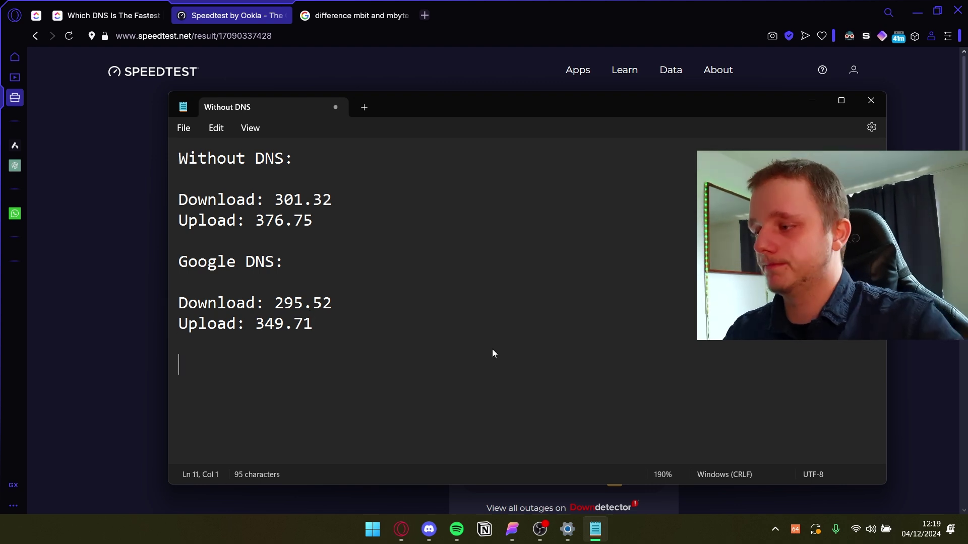
type("2 Download")
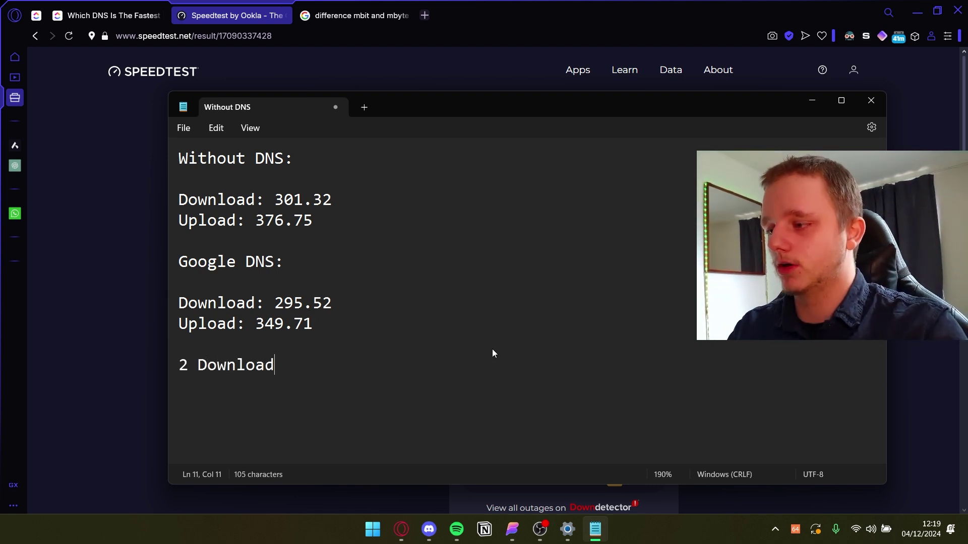
type(":")
key("ctrl+v")
left_click_drag(332, 201, 291, 203)
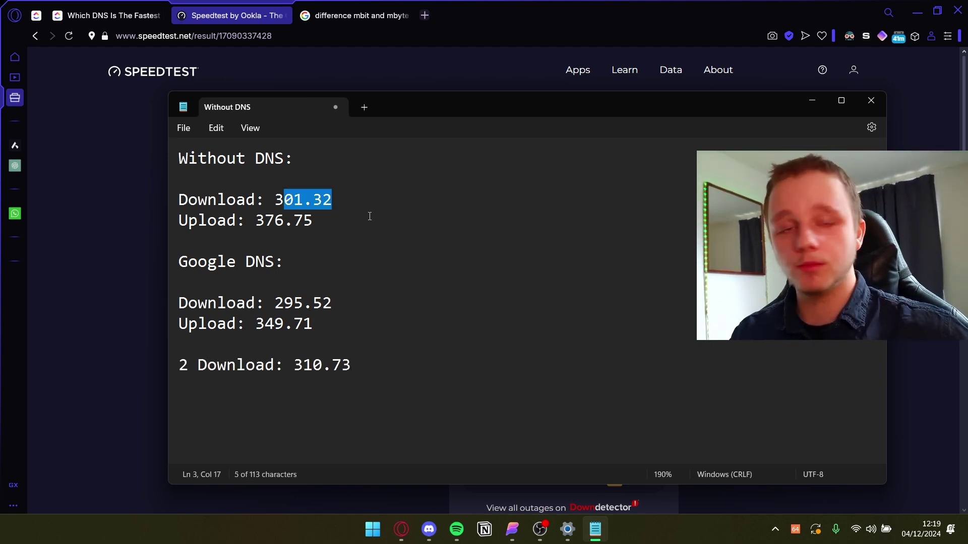
Step: Add the line "2 Upload: 388.25" under the second download result and compare it with the earlier upload speeds
left_click(375, 373)
key("Return")
type("2 Upload: 388.25")
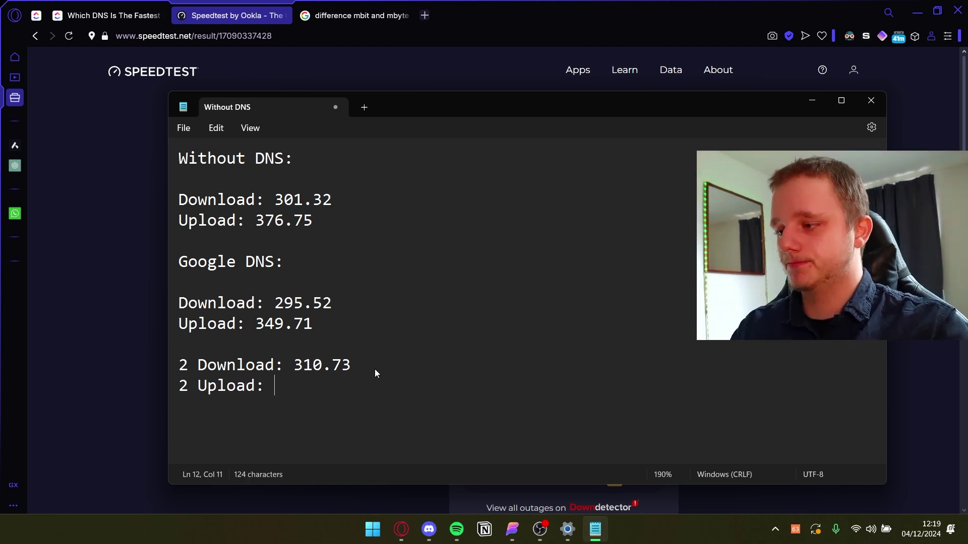
left_click_drag(323, 325, 254, 325)
left_click(368, 338)
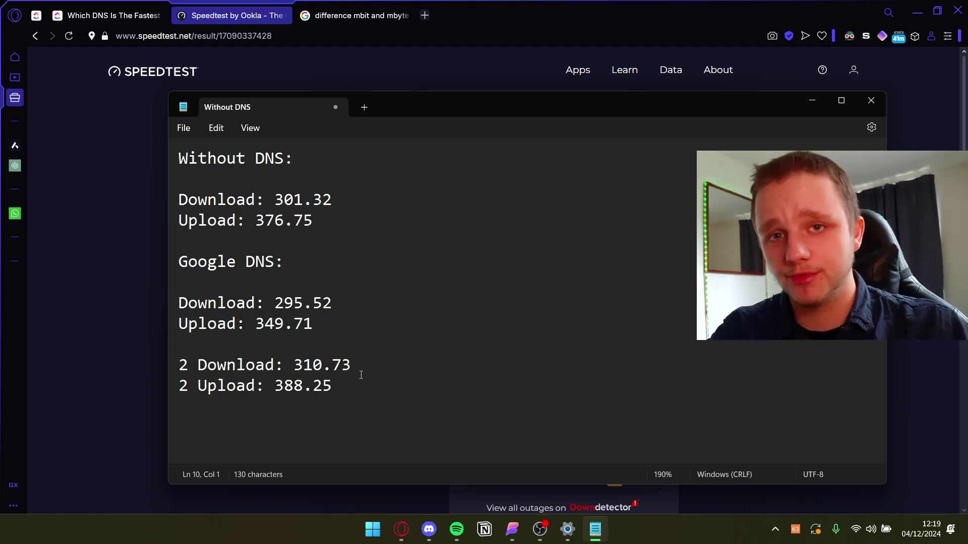
left_click(333, 220)
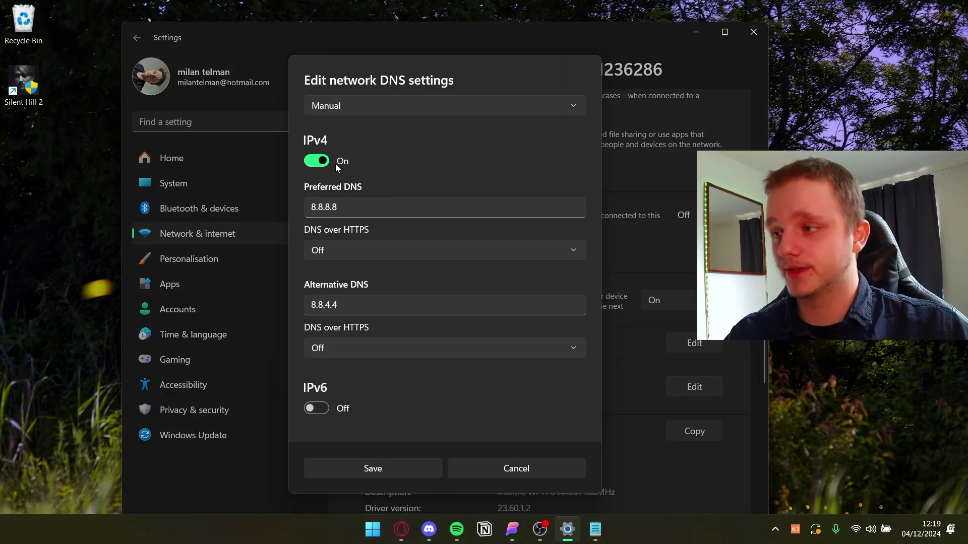
Step: Switch off the manual IPv4 DNS in the Windows network DNS settings and start a new test on the Speedtest page
left_click(322, 161)
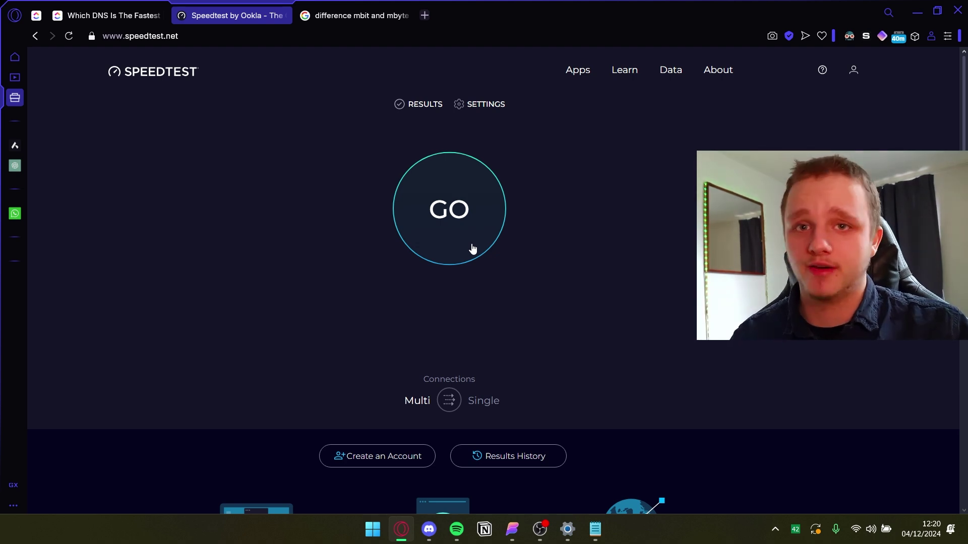
left_click(472, 249)
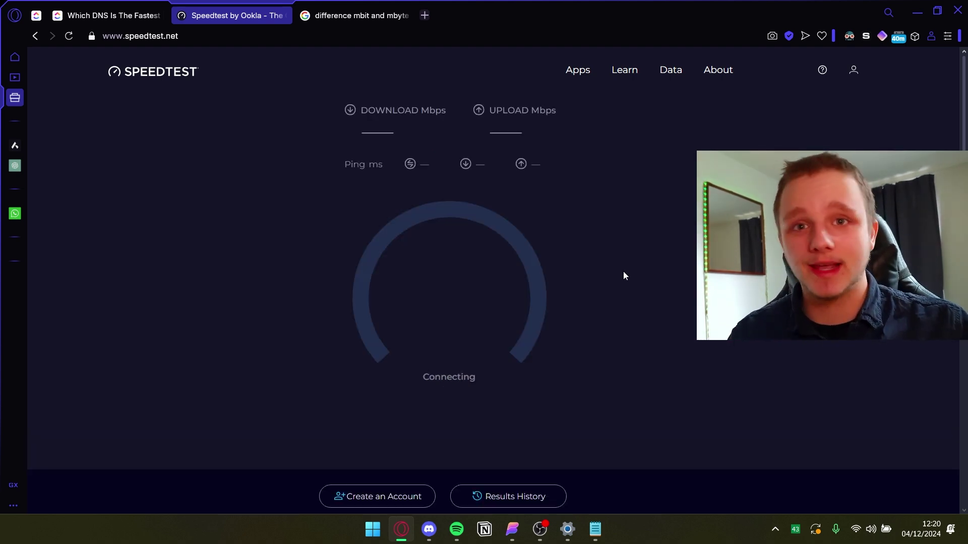
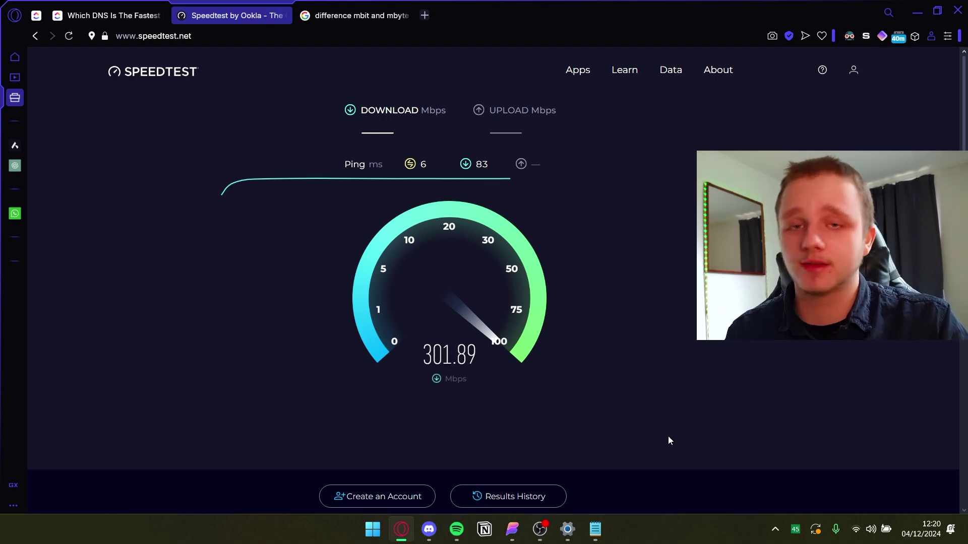
Step: Search Google for "adguard dns" and open AdGuard's public DNS page
left_click(356, 15)
type("adguard dns")
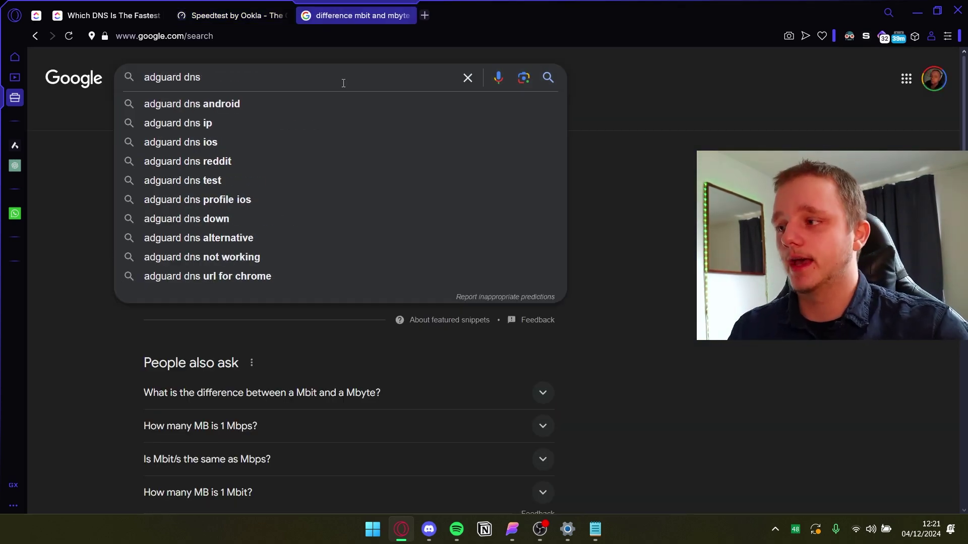
key("Return")
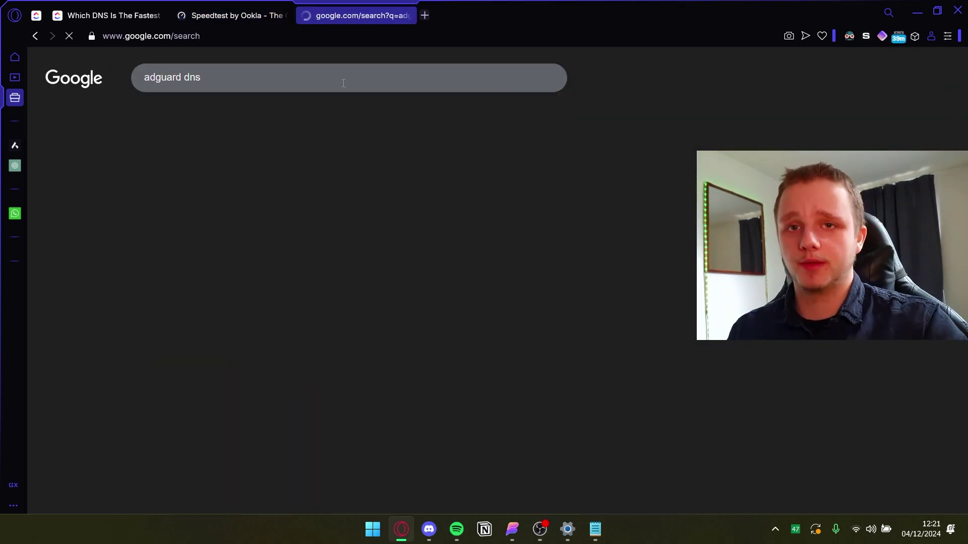
left_click(296, 185)
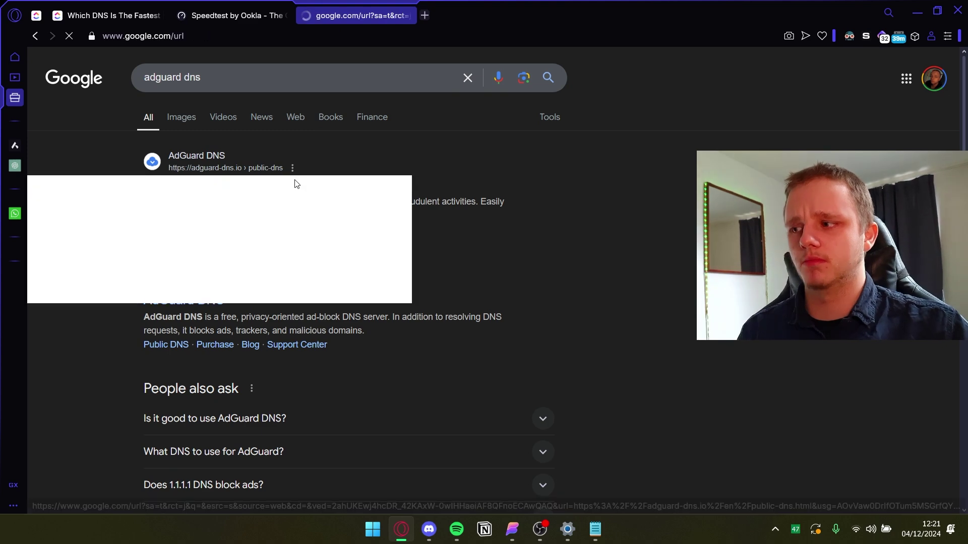
Step: Expand the Windows instructions under "Option 2: Configure AdGuard DNS manually" and find the DNS server addresses
scroll(440, 228, "down", 1)
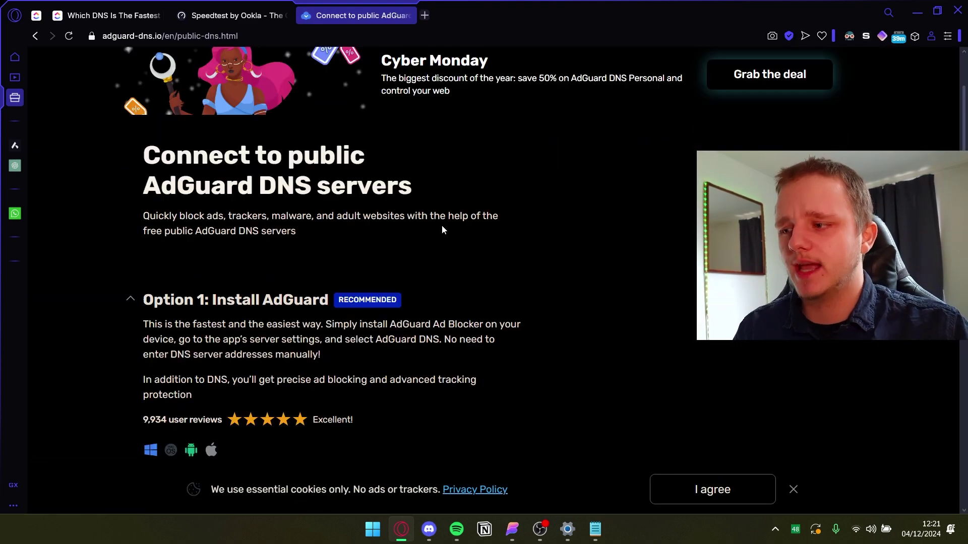
scroll(431, 230, "down", 2)
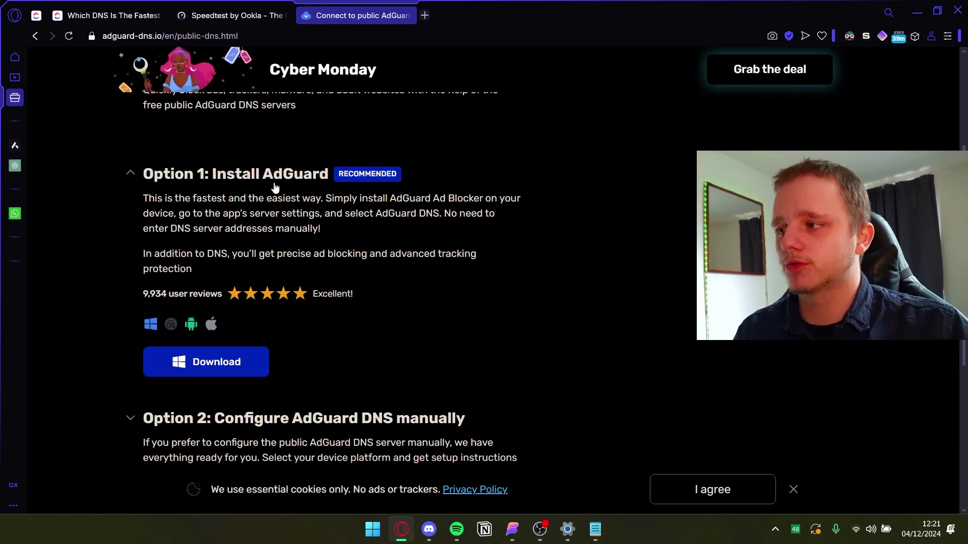
scroll(288, 181, "down", 3)
scroll(297, 242, "up", 2)
left_click(358, 344)
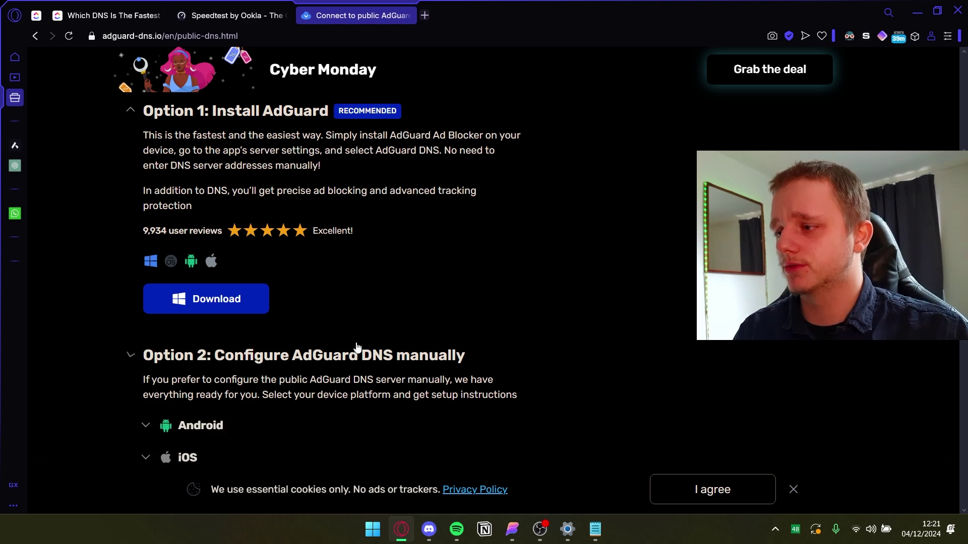
left_click(188, 241)
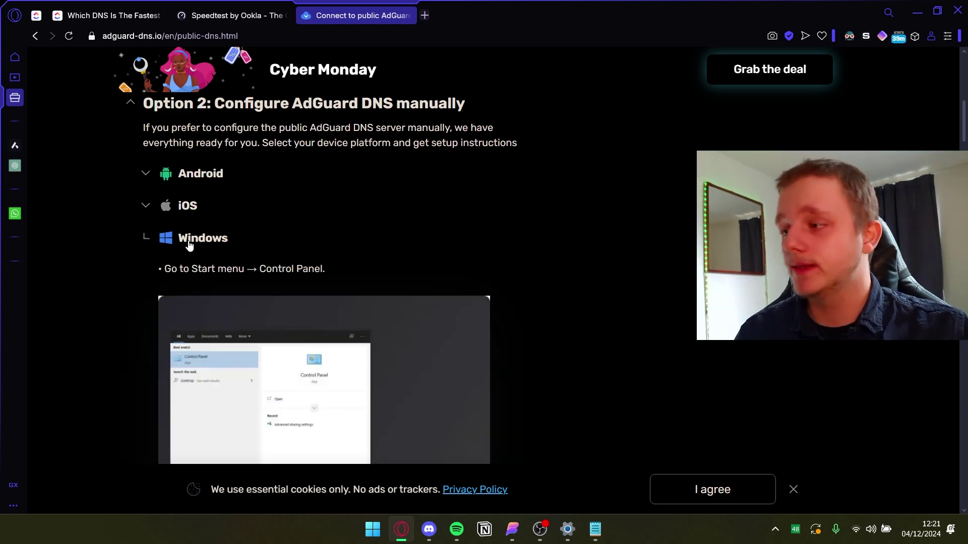
scroll(310, 266, "down", 5)
scroll(307, 262, "down", 12)
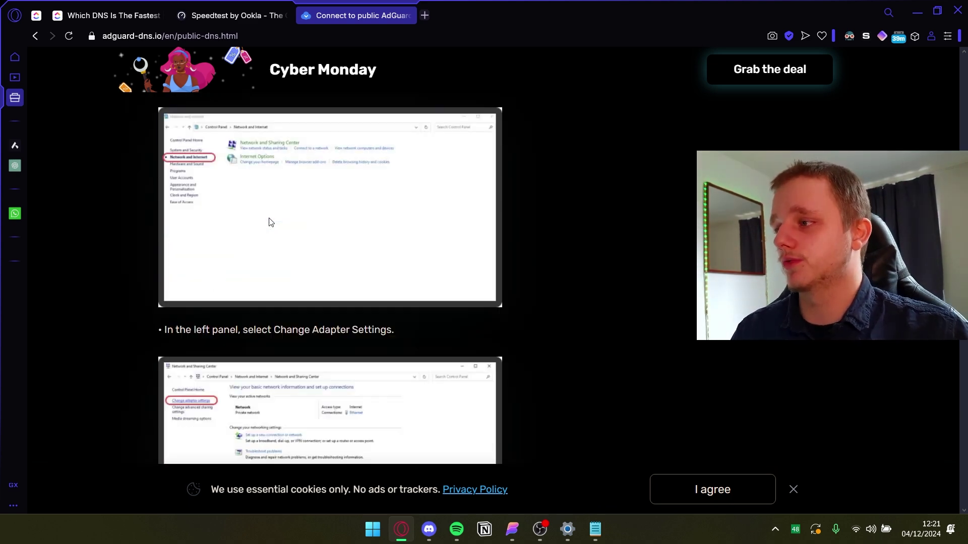
scroll(341, 186, "down", 10)
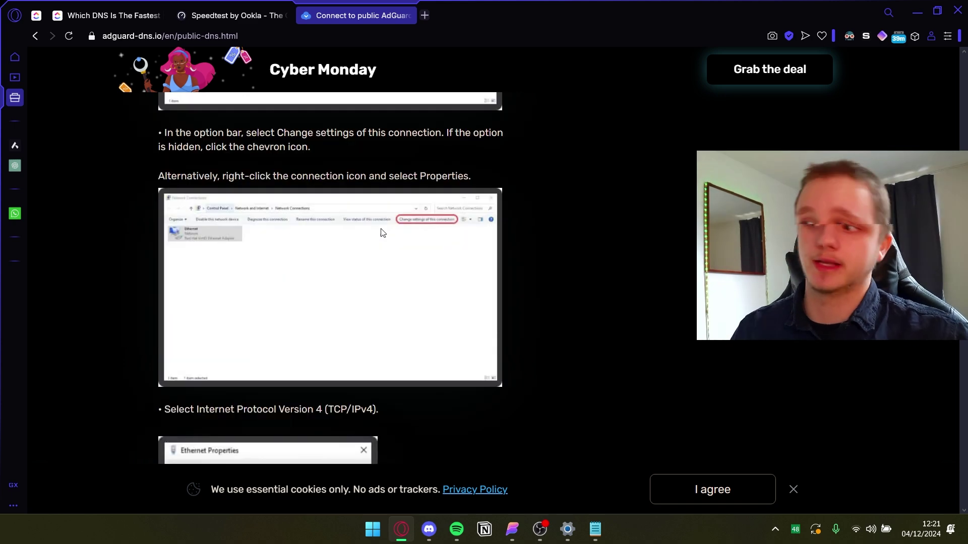
scroll(357, 222, "down", 10)
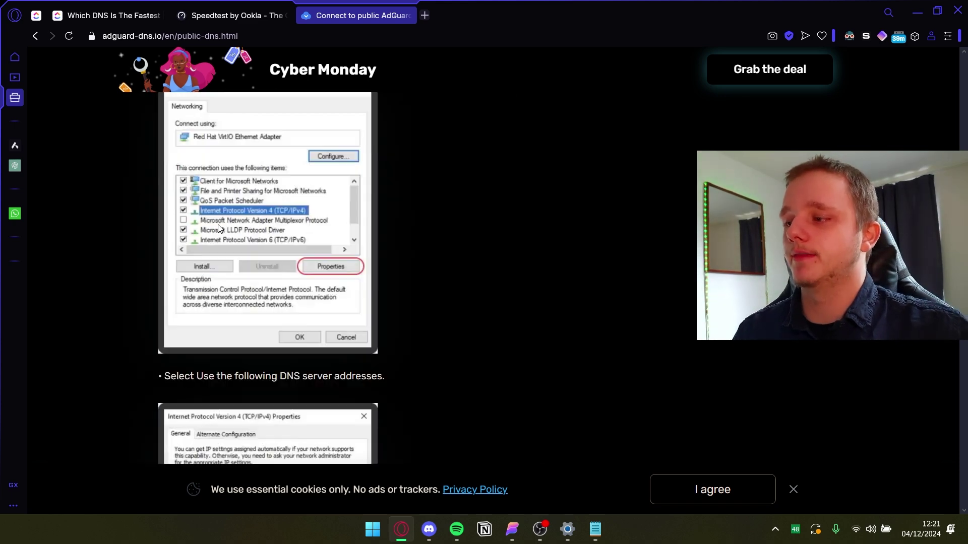
scroll(323, 261, "down", 6)
scroll(353, 229, "up", 2)
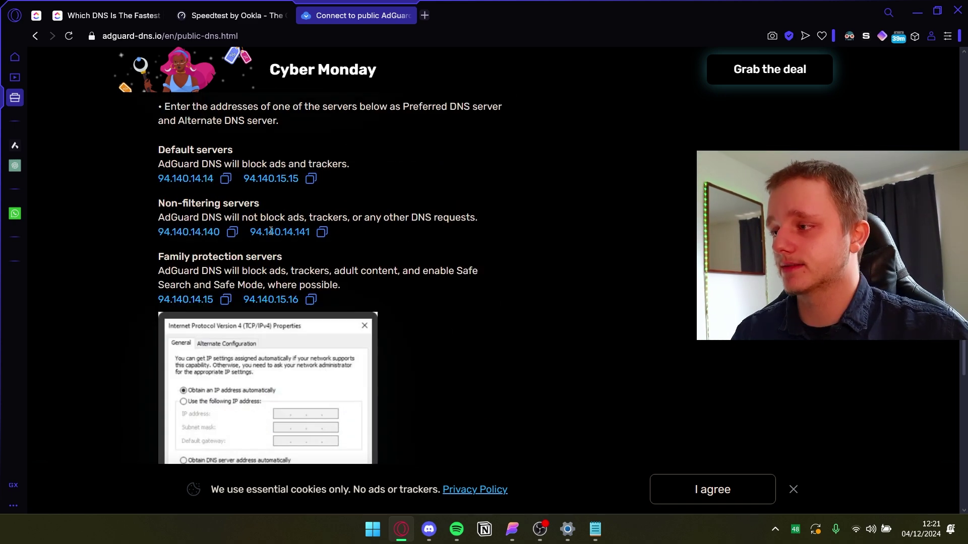
Step: Compare the descriptions of AdGuard's default servers and non-filtering servers
left_click_drag(157, 217, 262, 228)
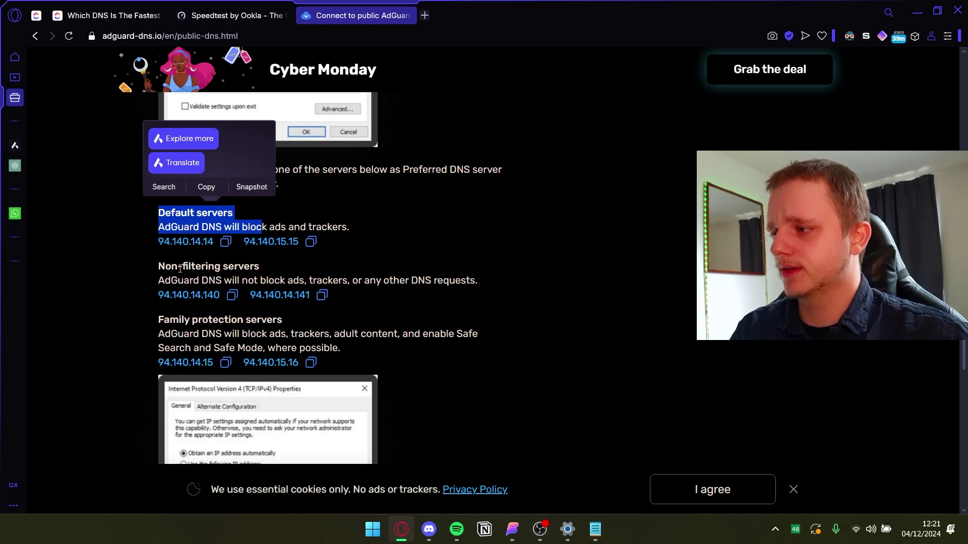
left_click_drag(161, 266, 297, 277)
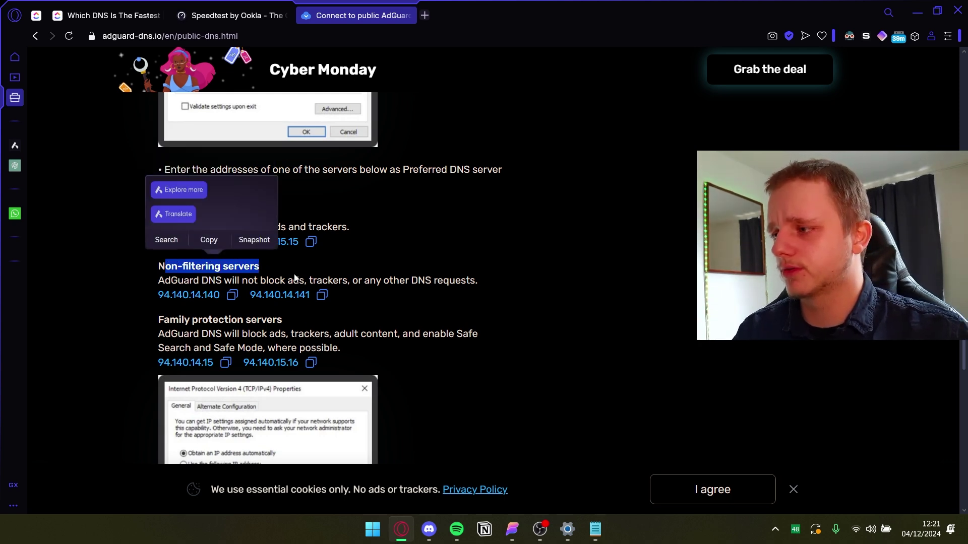
left_click(338, 276)
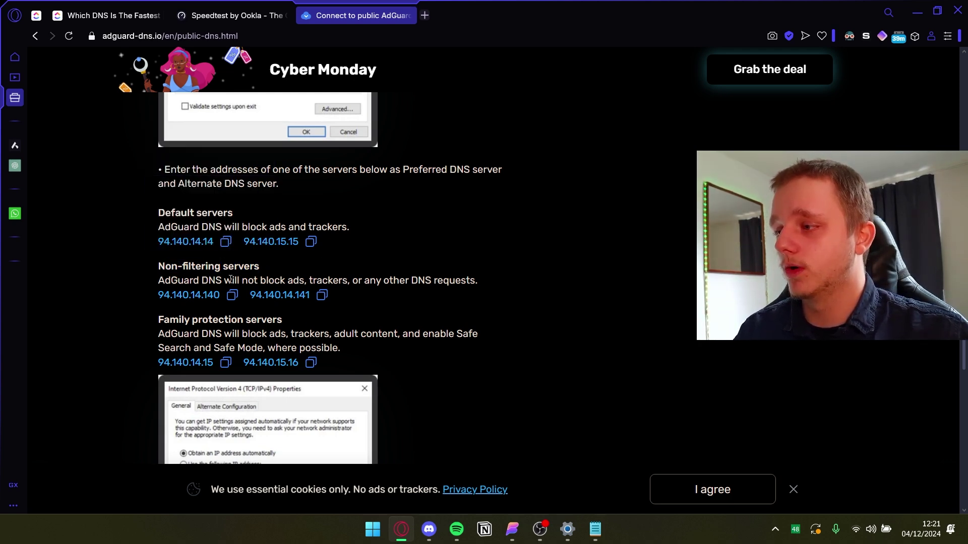
left_click_drag(229, 280, 306, 280)
left_click(321, 276)
left_click_drag(198, 233, 349, 227)
left_click(376, 247)
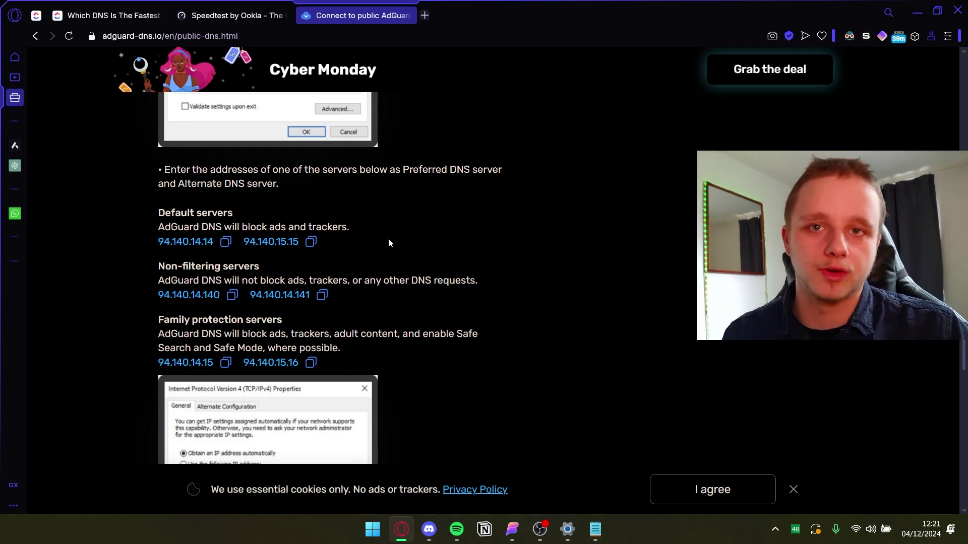
Step: Copy the AdGuard default server addresses 94.140.14.14 and 94.140.15.15, and clear the selection
left_click_drag(341, 241, 157, 242)
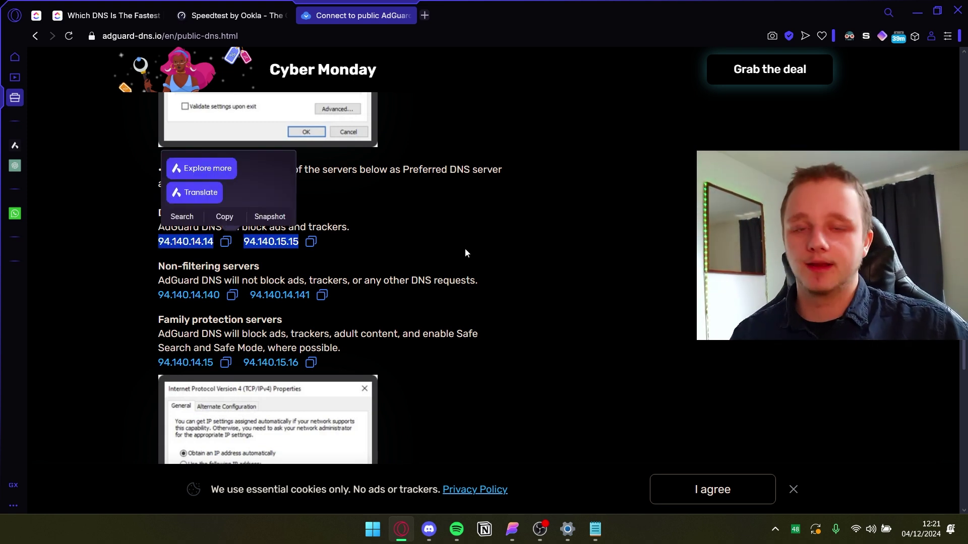
key("ctrl+c")
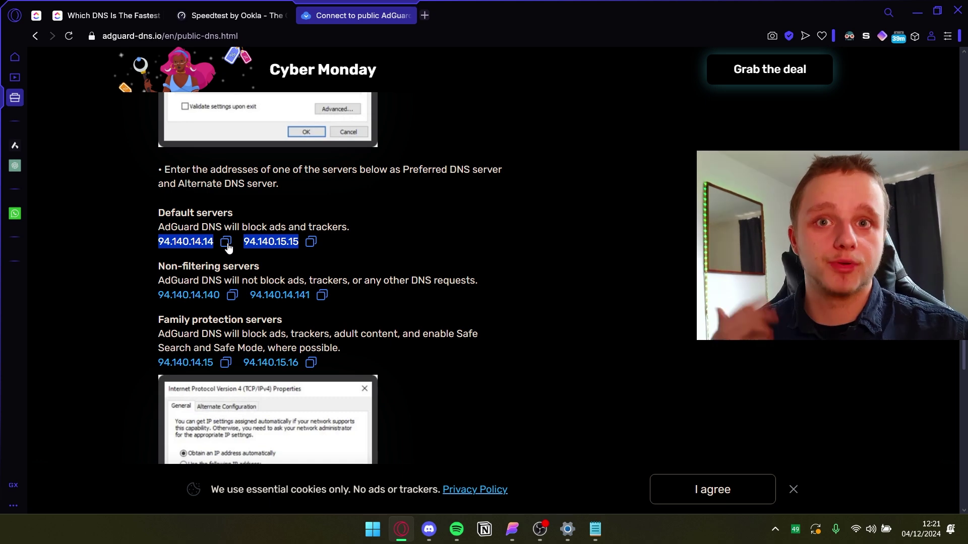
key("ctrl+c")
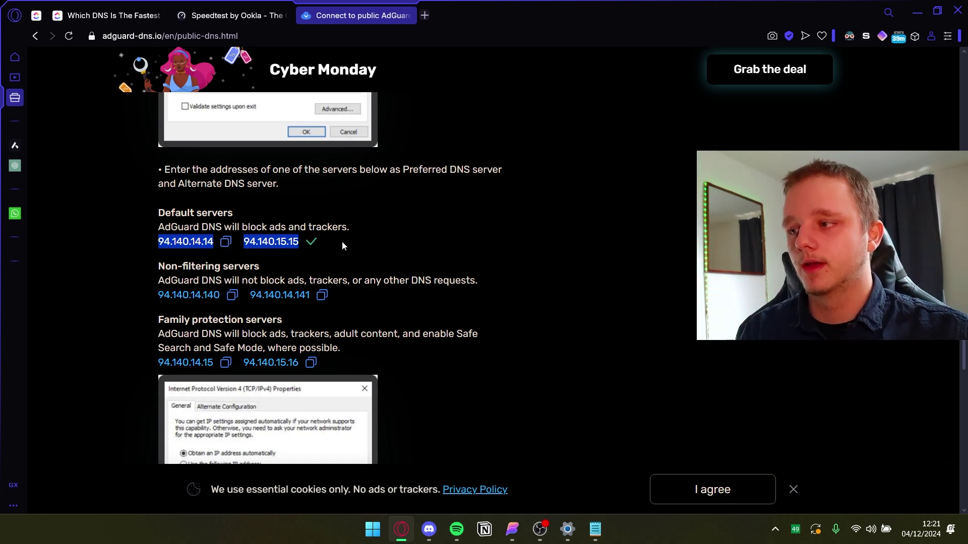
left_click(439, 215)
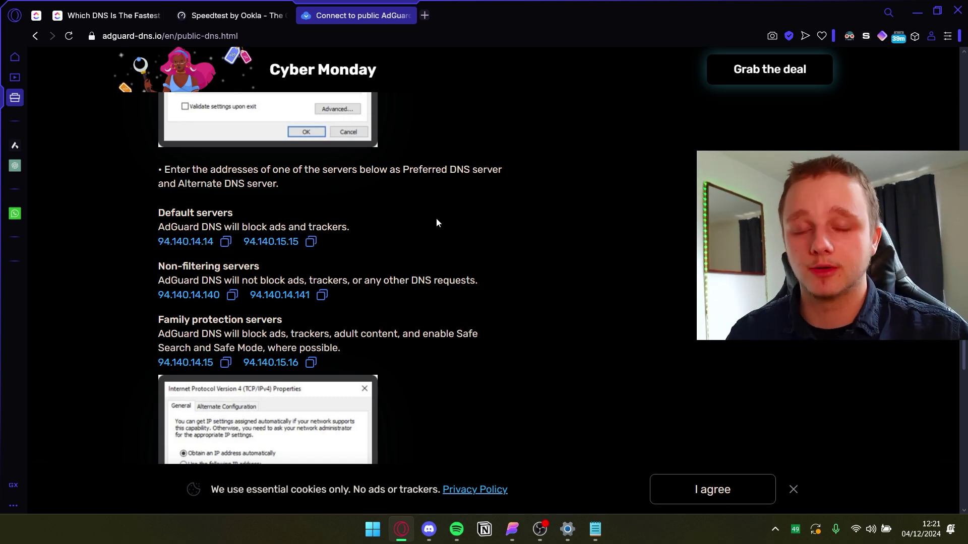
Step: Copy the 279.21 download result from the Speedtest page into a new "Download:" line under the Without DNS results in Notepad
key("ctrl+Tab")
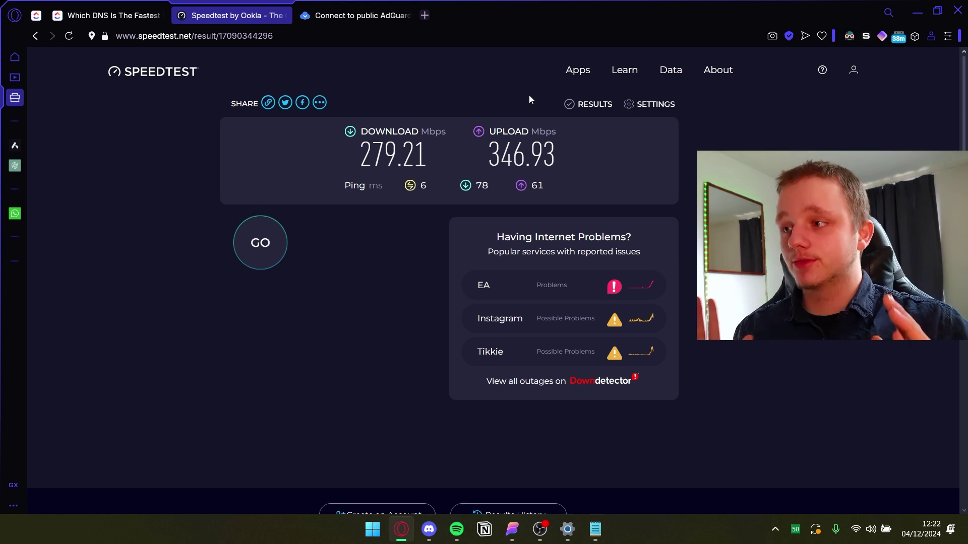
double_click(393, 154)
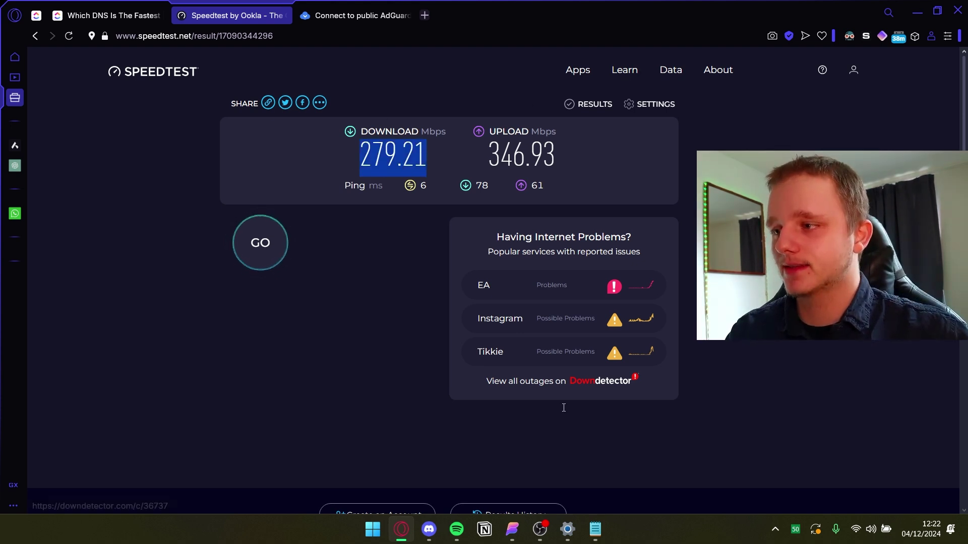
key("alt+Tab")
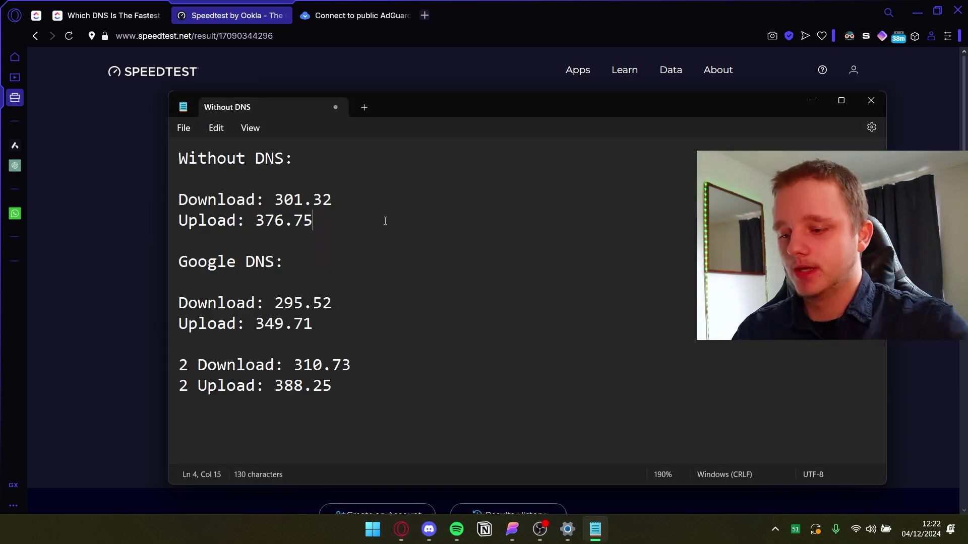
key("Return")
key("Return")
type("Downlo")
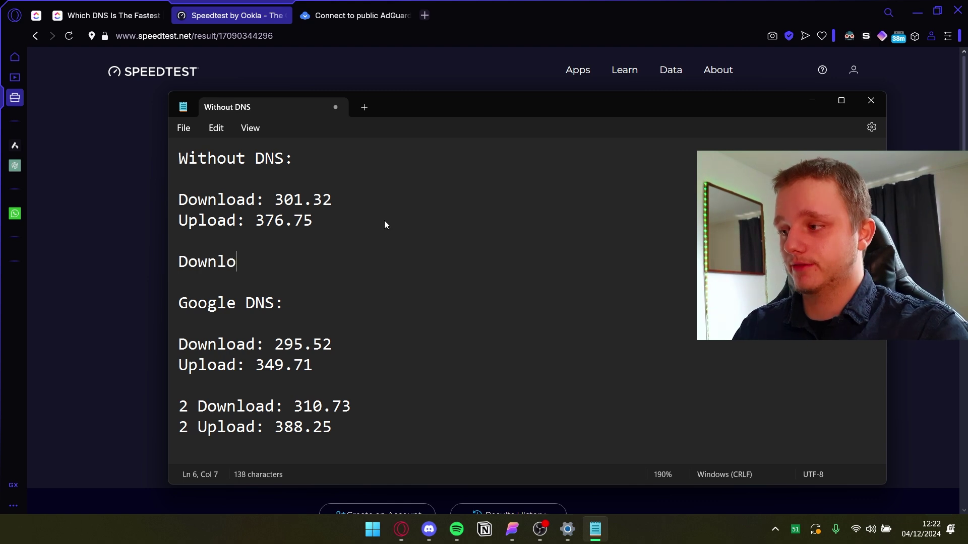
type("ad:")
key("alt+Tab")
key("alt+Tab")
key("ctrl+v")
key("Down")
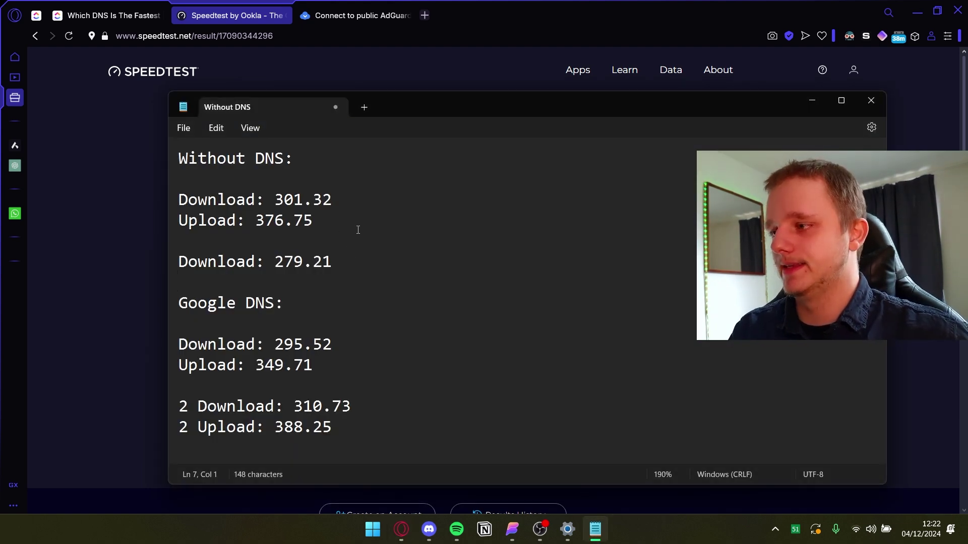
Step: Add an "Upload" line directly below the new 279.21 download result
key("Return")
key("Up")
type("Upload")
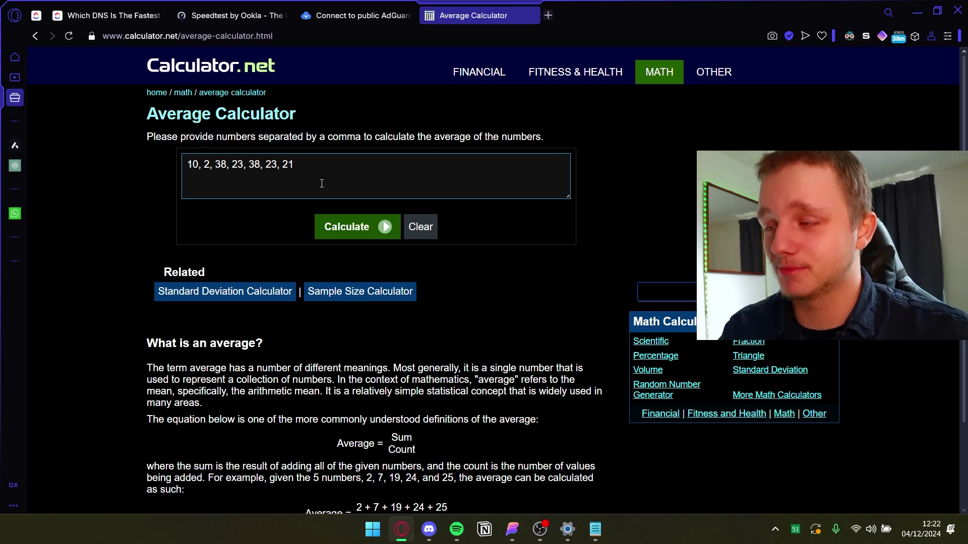
Step: Clear the sample numbers in the web average calculator and enter the first no-manual-DNS download result, 301.32, followed by a comma
triple_click(321, 184)
left_click(421, 227)
left_click(595, 529)
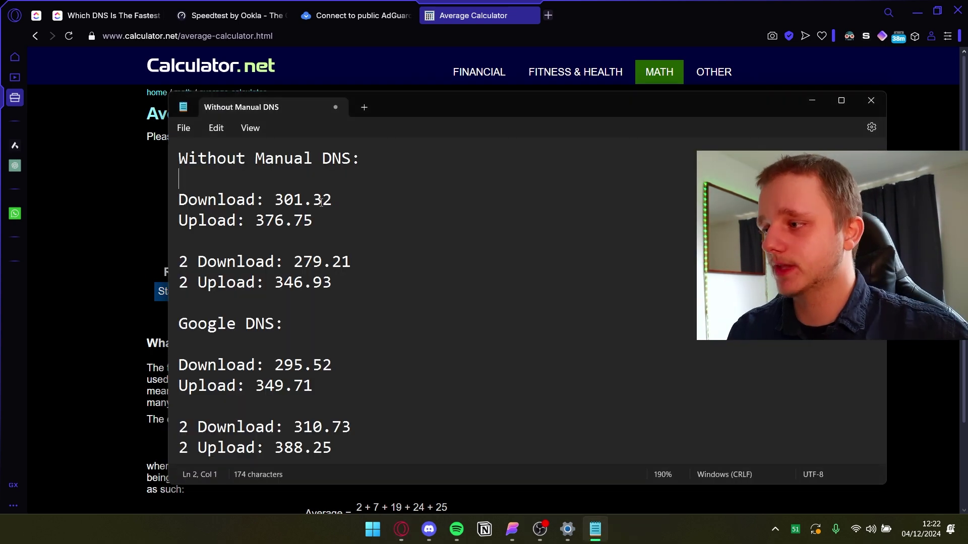
left_click_drag(275, 200, 333, 201)
left_click_drag(459, 111, 702, 108)
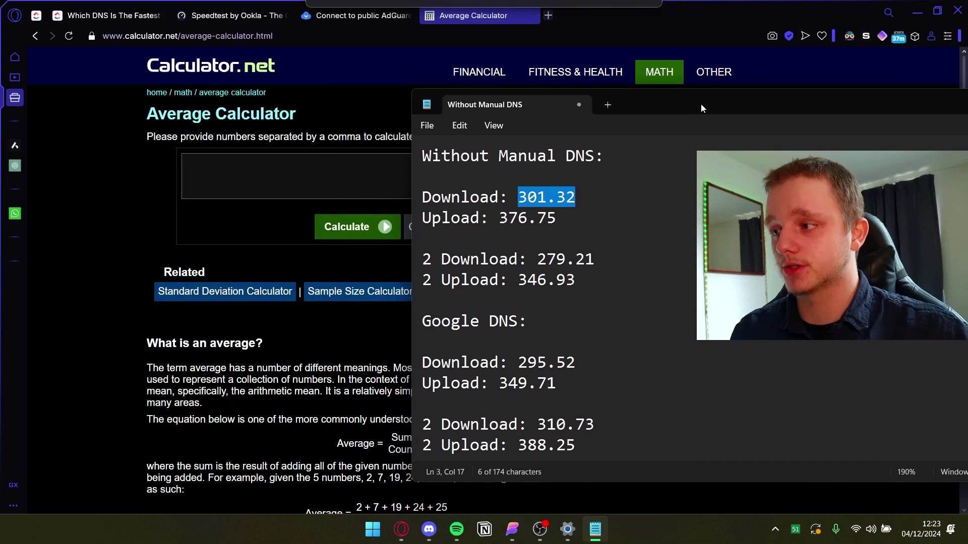
key("ctrl+c")
key("alt+Tab")
key("ctrl+v")
type(",")
key("alt+Tab")
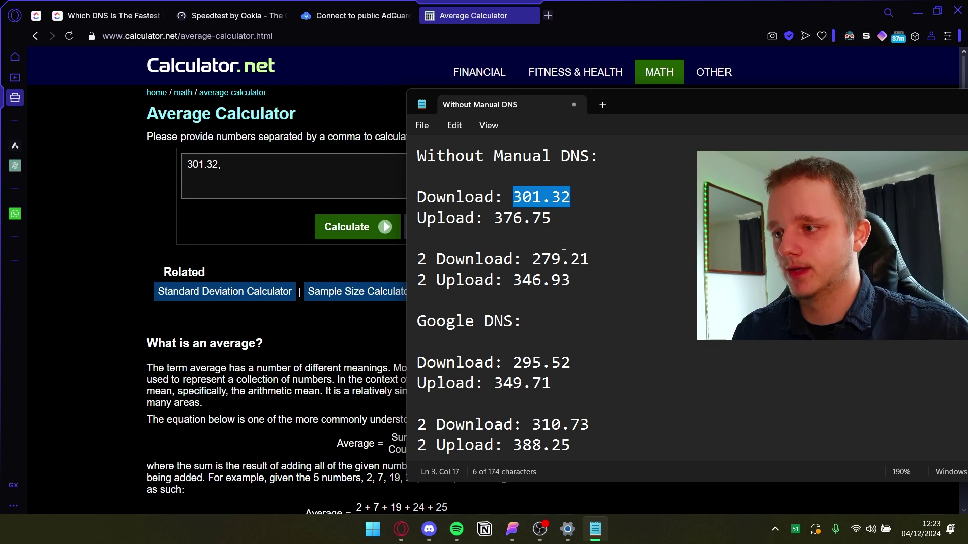
Step: Add the second download result, 279.21, to the calculator's number list and calculate the average
left_click_drag(589, 259, 531, 259)
key("ctrl+c")
key("alt+Tab")
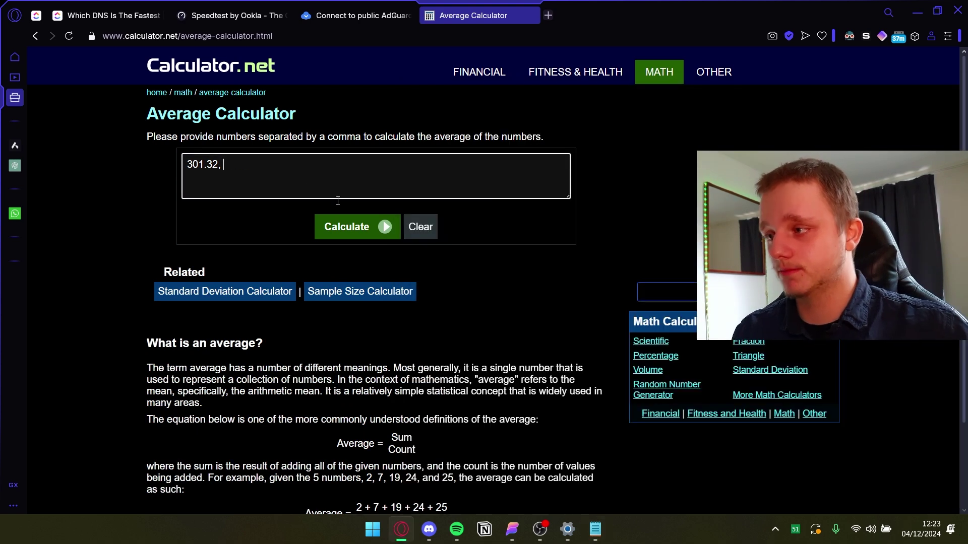
key("ctrl+v")
left_click(353, 227)
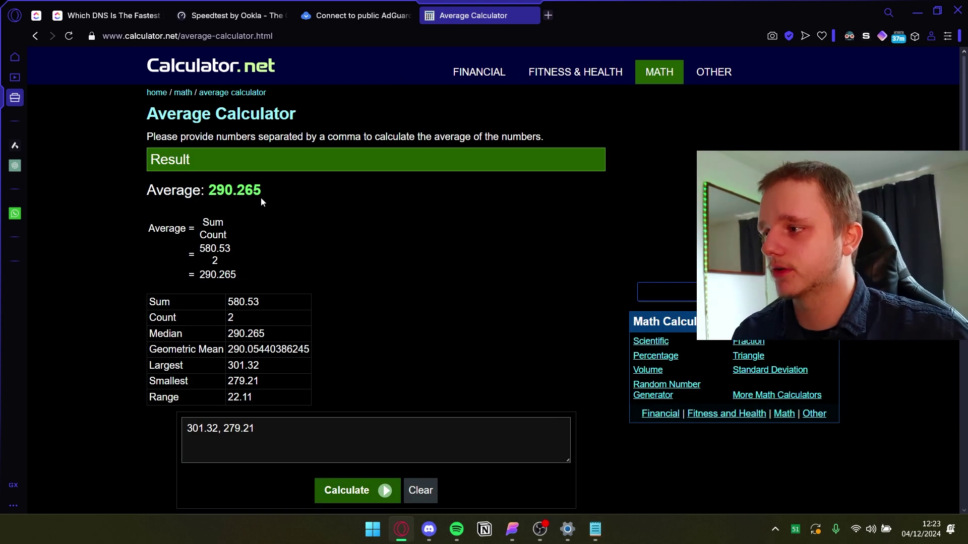
Step: Copy the calculated average into Notepad as "Average: 290.265" below the Without Manual DNS results
left_click_drag(261, 198, 211, 194)
key("alt+Tab")
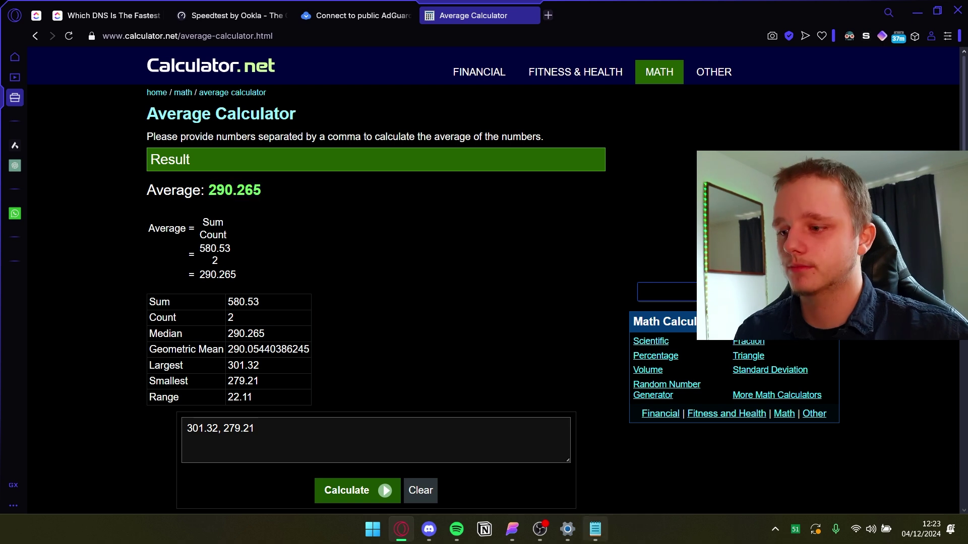
left_click(606, 283)
key("Return")
key("Return")
type("a")
key("BackSpace")
type("A")
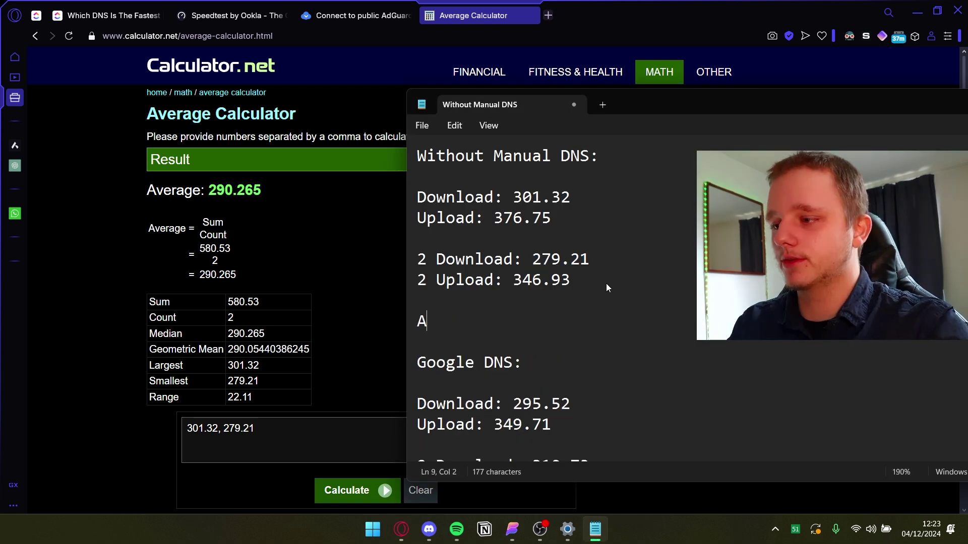
type("verage:")
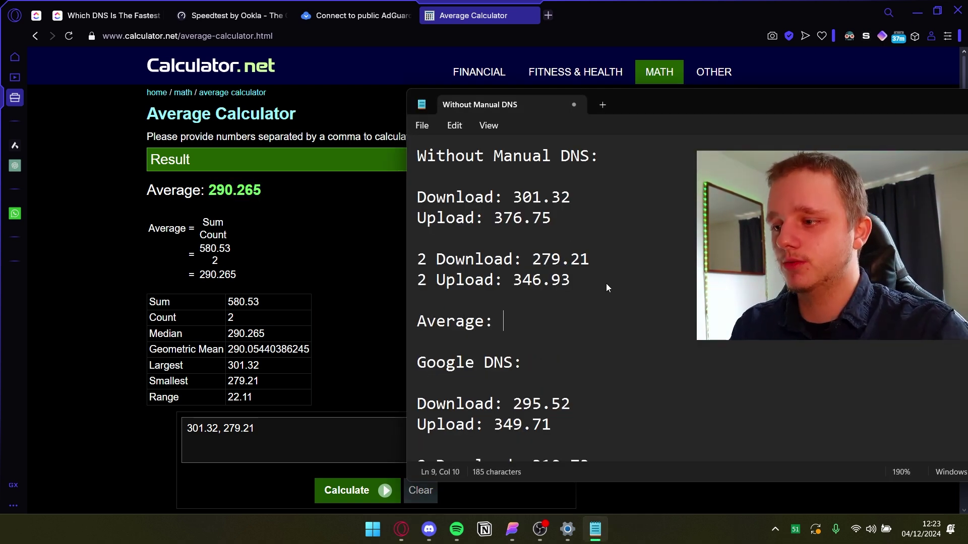
key("ctrl+v")
Step: Relabel the average line as "Average Download" and select the first upload result, 376.75, for the upload average
scroll(598, 284, "down", 1)
scroll(598, 275, "up", 1)
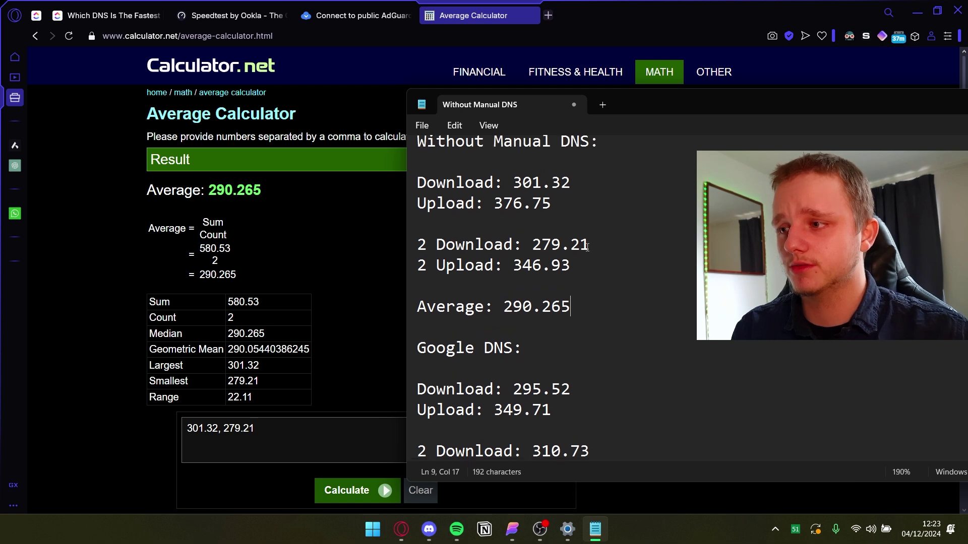
scroll(599, 270, "down", 1)
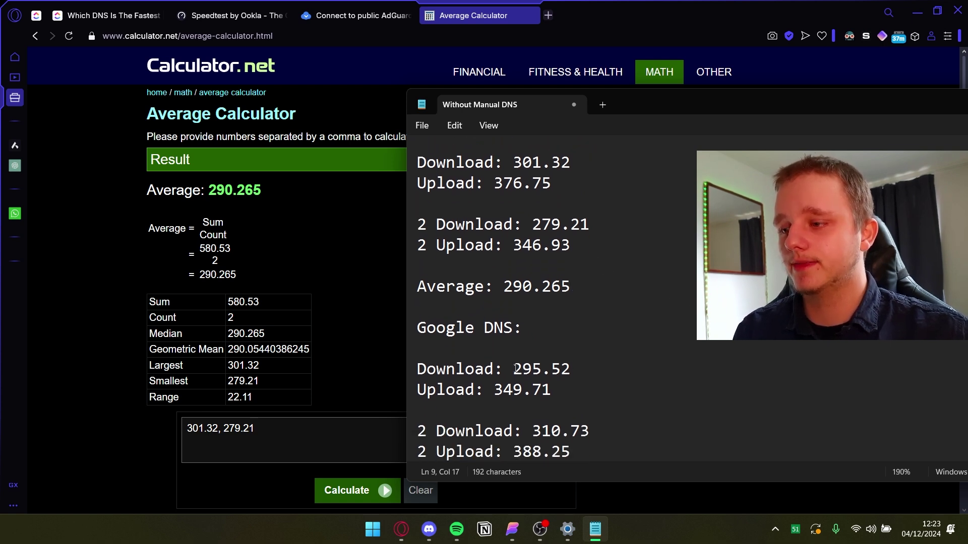
left_click(483, 288)
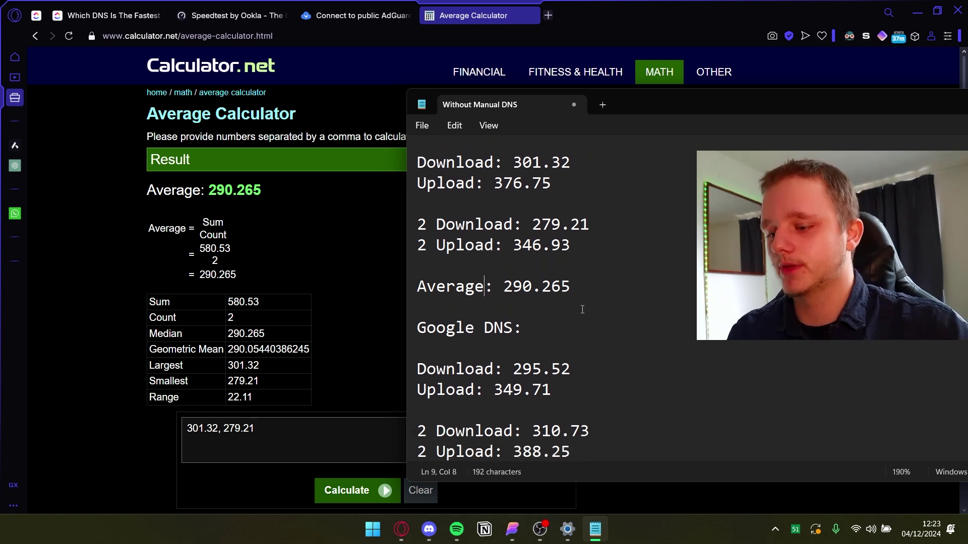
type("Download")
left_click_drag(552, 184, 488, 185)
left_click(324, 260)
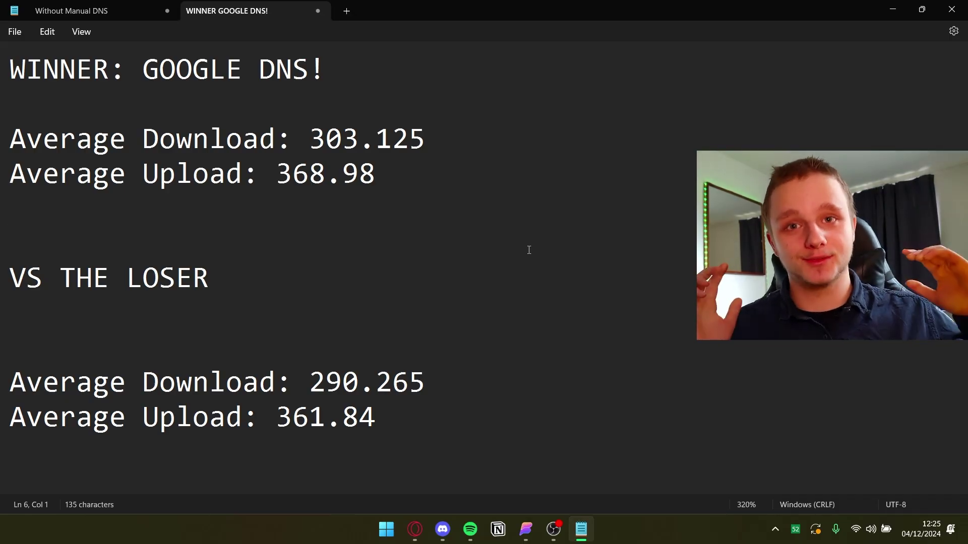
Step: Compare the winner's average download and upload speeds with the loser's averages in the note
left_click_drag(460, 146, 8, 158)
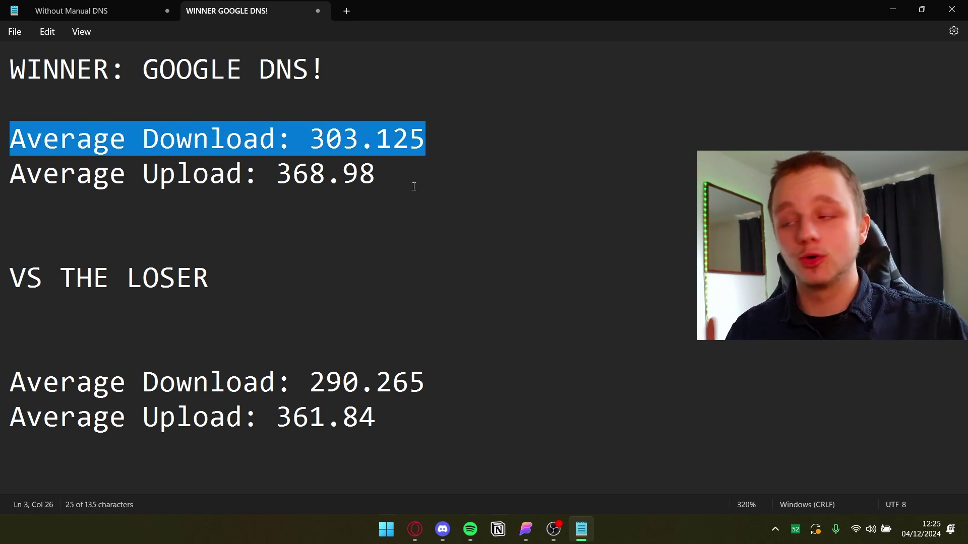
left_click_drag(414, 187, 19, 186)
left_click(439, 185)
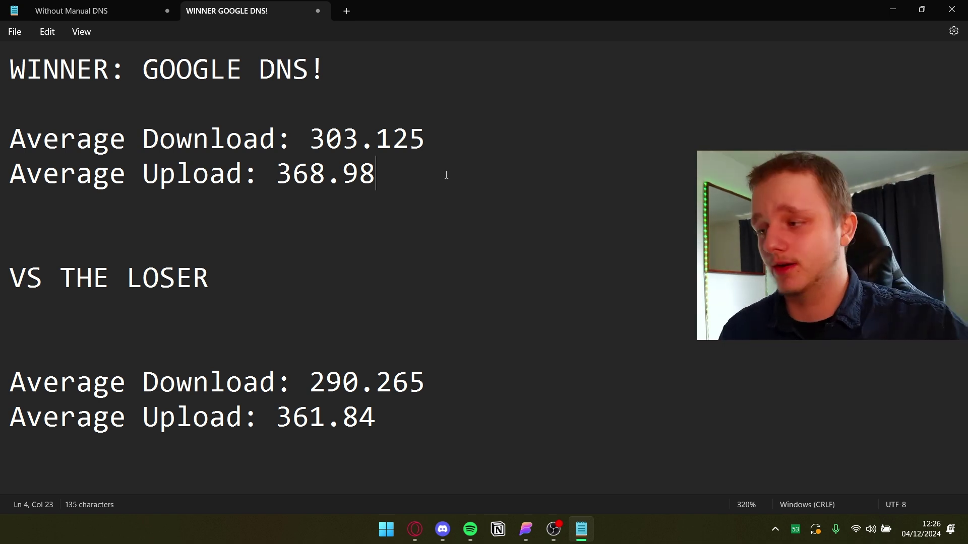
left_click_drag(442, 383, 309, 384)
left_click_drag(426, 149, 326, 150)
left_click(426, 383)
left_click_drag(359, 420, 310, 427)
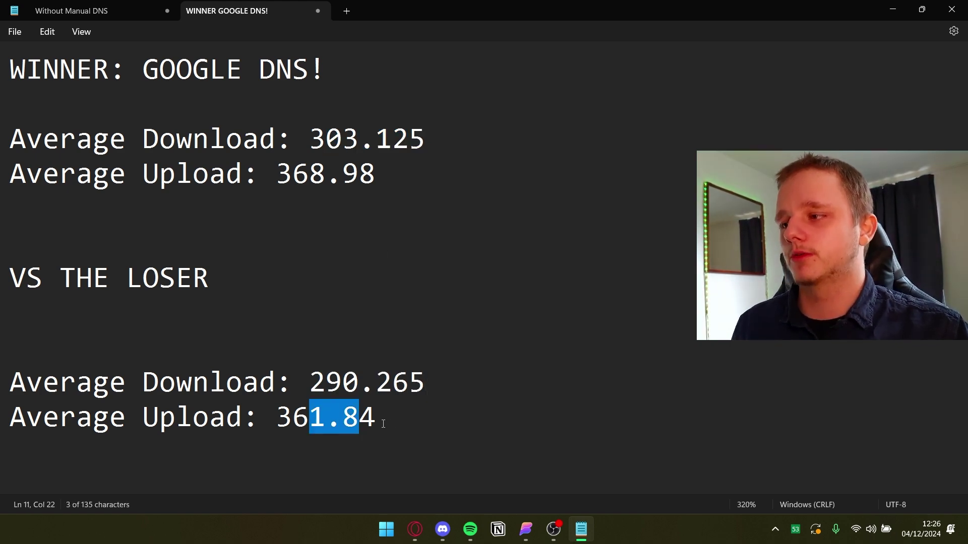
left_click(379, 423)
left_click_drag(415, 163, 329, 146)
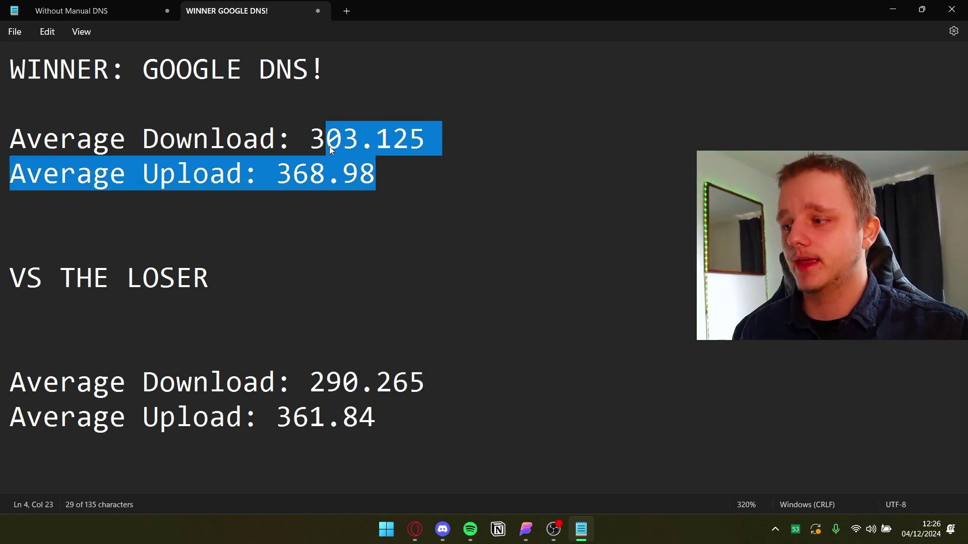
left_click(467, 292)
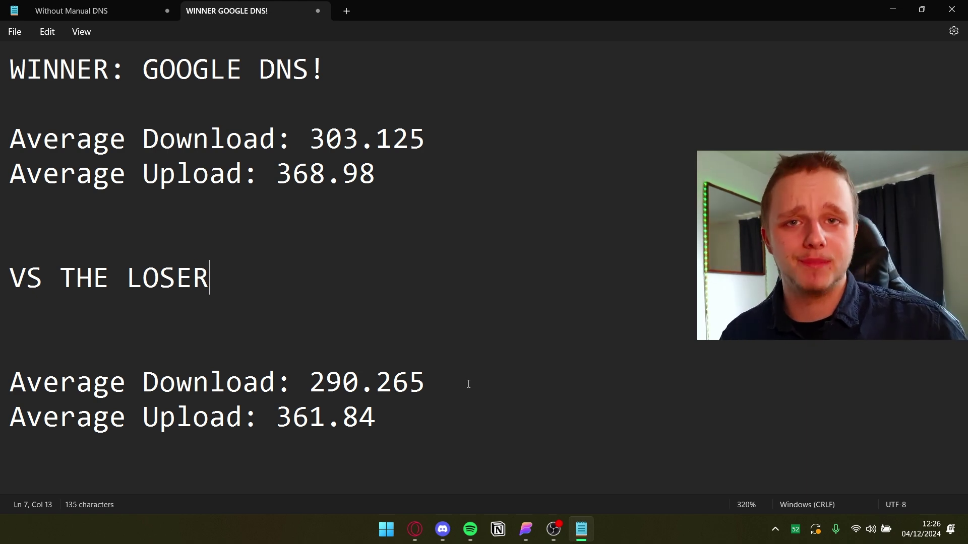
Step: Open Calculator, divide 13 by 8, examine the result and close Calculator
key("super")
type("calc")
key("Return")
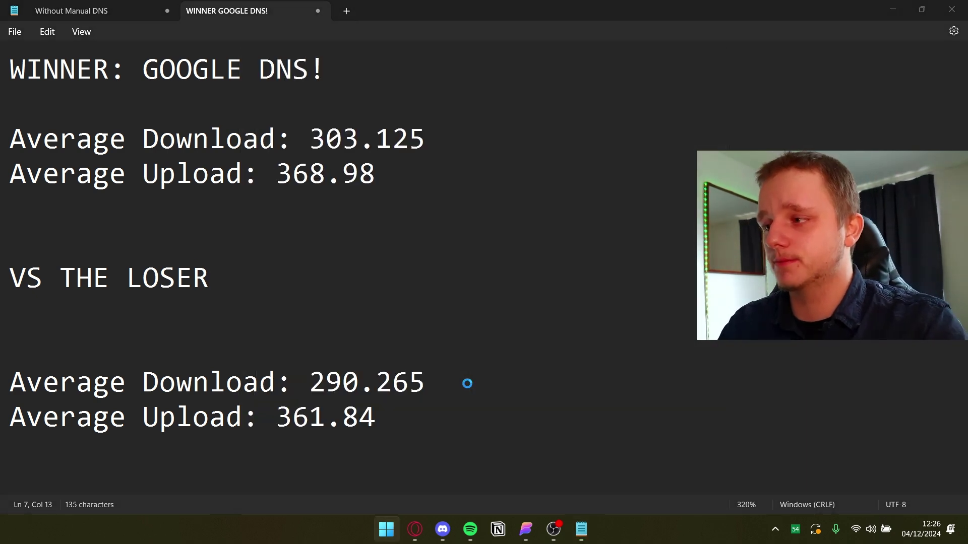
type("13/8")
key("Return")
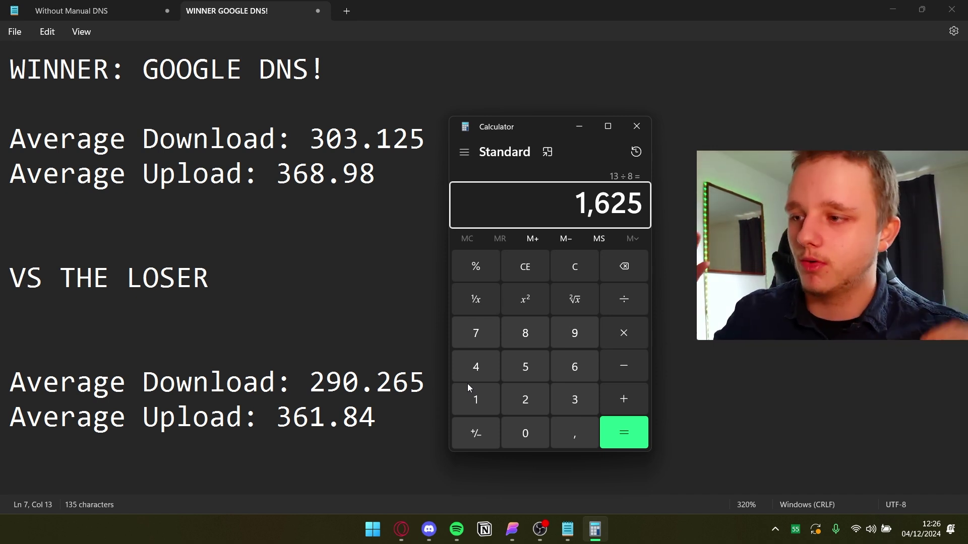
left_click_drag(525, 204, 593, 207)
left_click(598, 214)
left_click(592, 207)
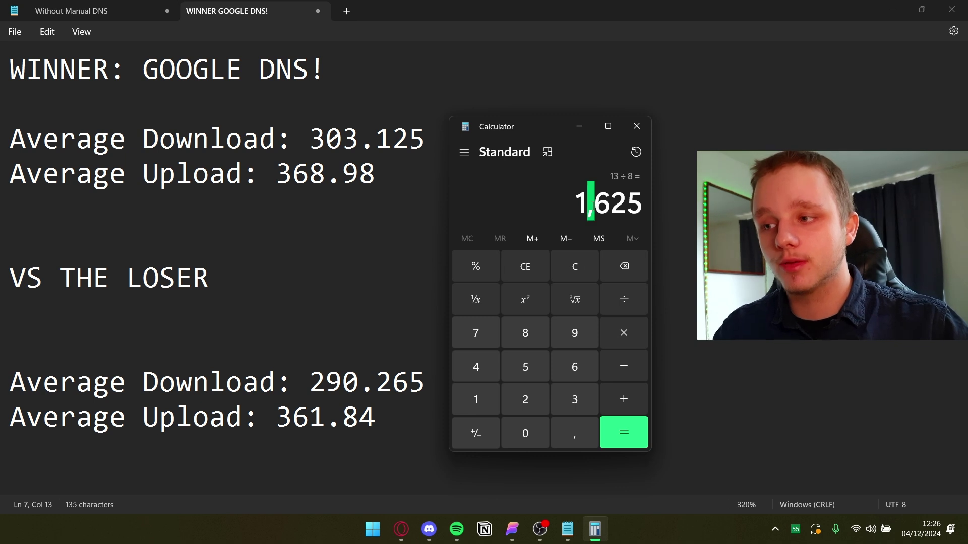
left_click(638, 125)
left_click(466, 244)
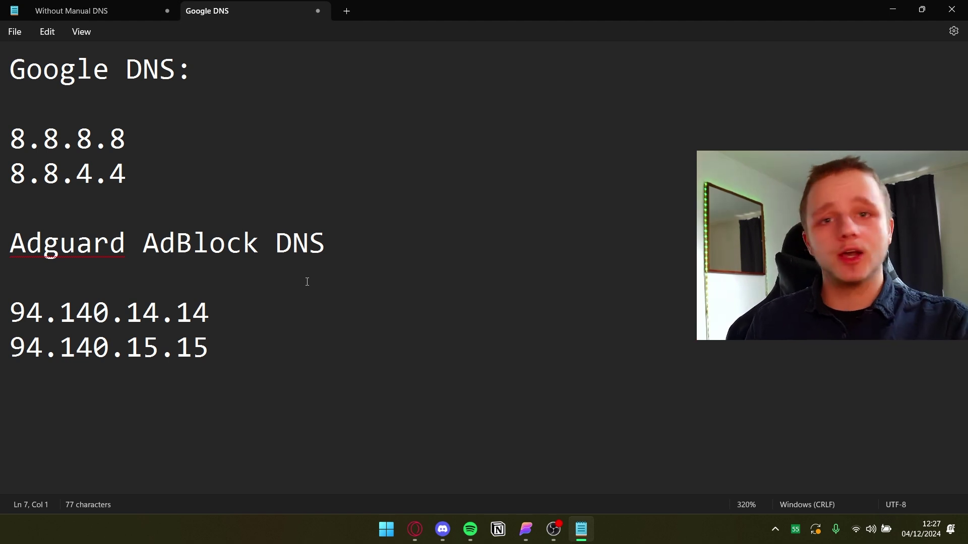
Step: Review the Google and AdGuard server addresses in the note and extend the AdGuard heading to "Adguard AdBlock & Trackers DNS"
left_click_drag(10, 139, 126, 139)
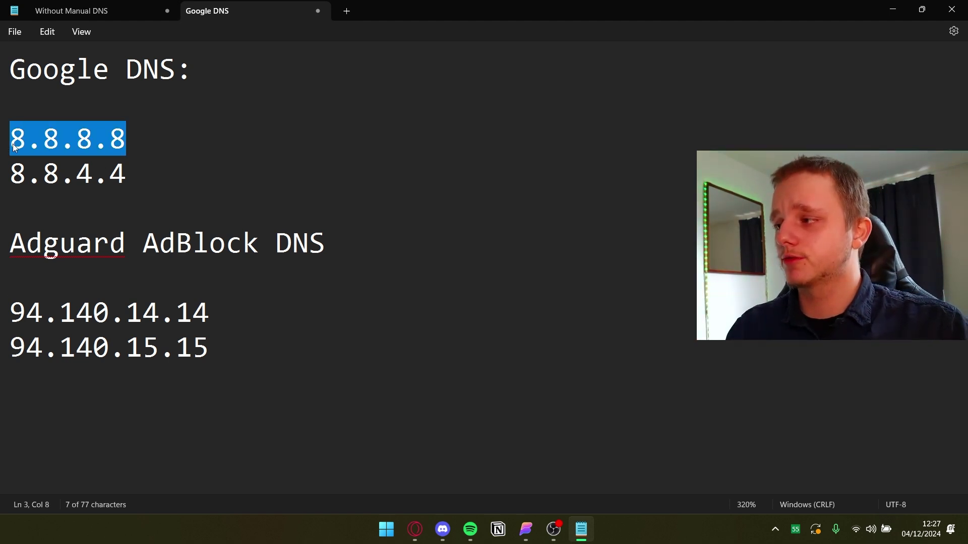
left_click_drag(126, 174, 9, 174)
left_click(206, 215)
left_click_drag(268, 314, 15, 309)
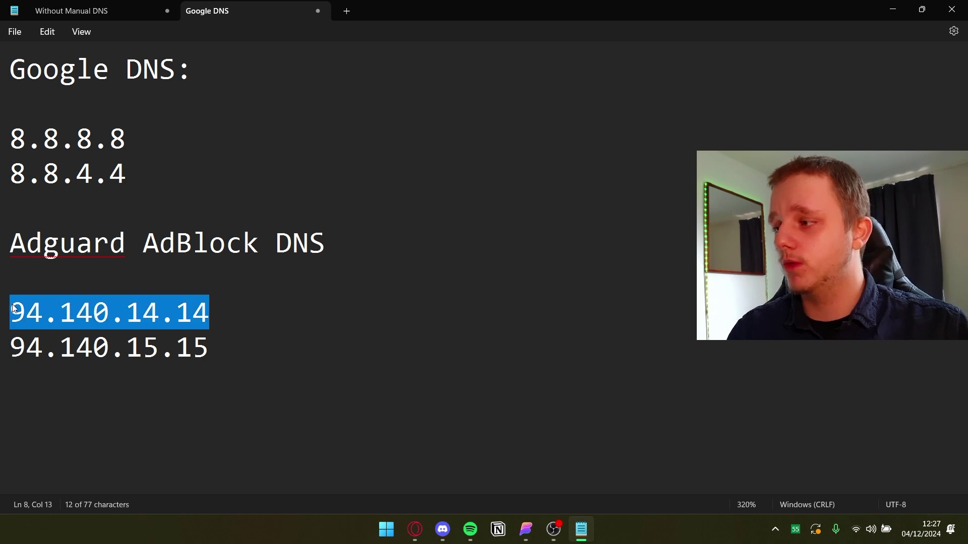
left_click(334, 282)
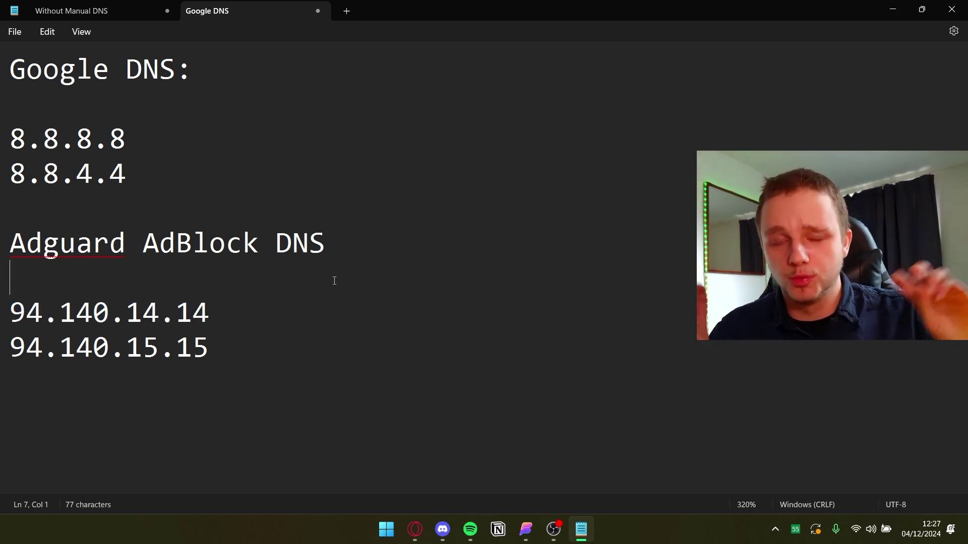
type("& Trackers")
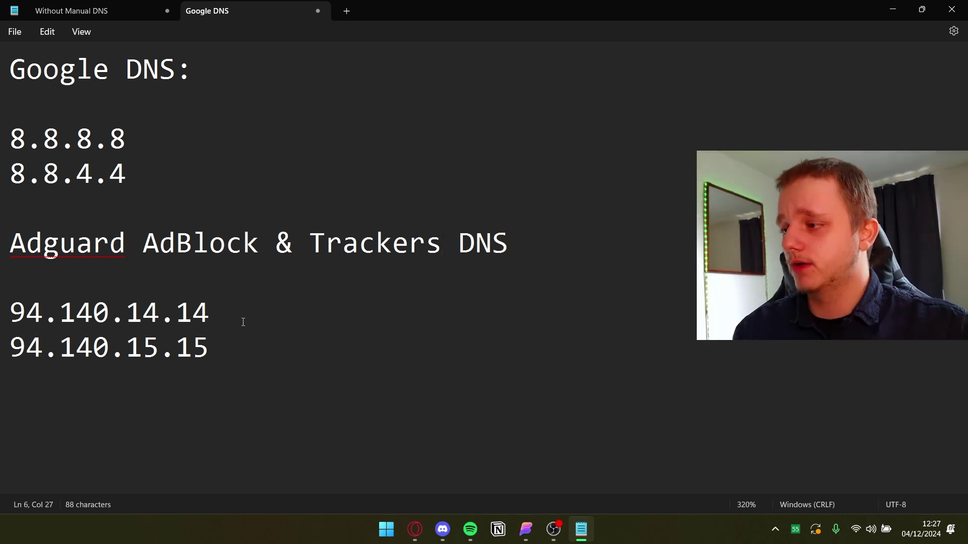
Step: Select the AdGuard address 94.140.14.14 in the note, and open the connected WiFi network's properties in Windows Settings at its DNS server assignment
left_click_drag(242, 319, 16, 325)
key("super")
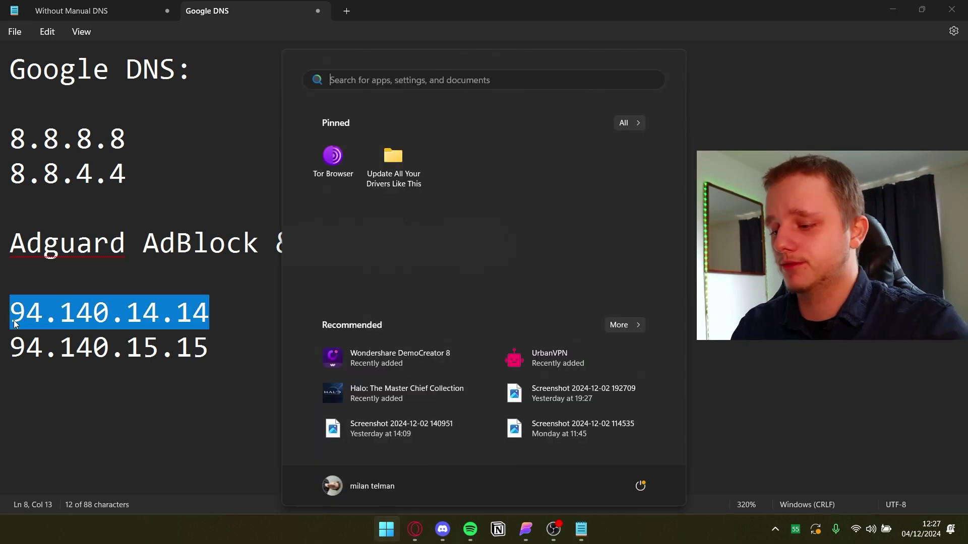
type("wifi")
key("Return")
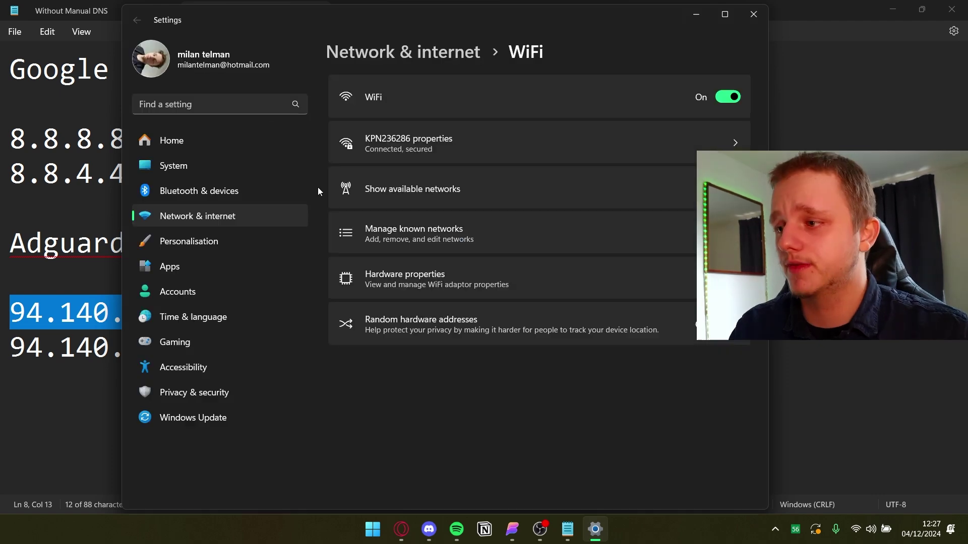
left_click(542, 189)
scroll(499, 227, "down", 4)
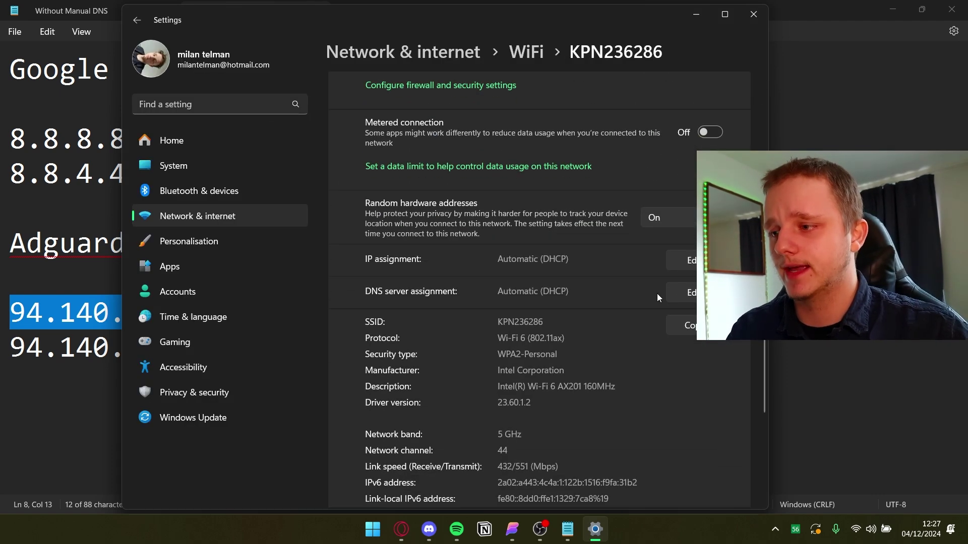
Step: Switch the WiFi network's DNS assignment to Manual, enable IPv4, and enter 94.140.14.14 as the preferred DNS
left_click(676, 292)
left_click(432, 245)
left_click(398, 263)
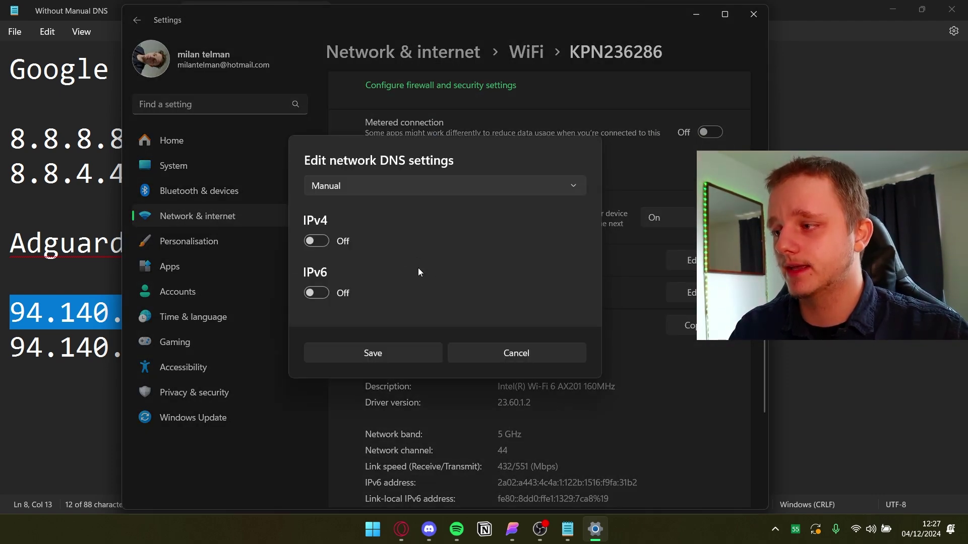
left_click(315, 241)
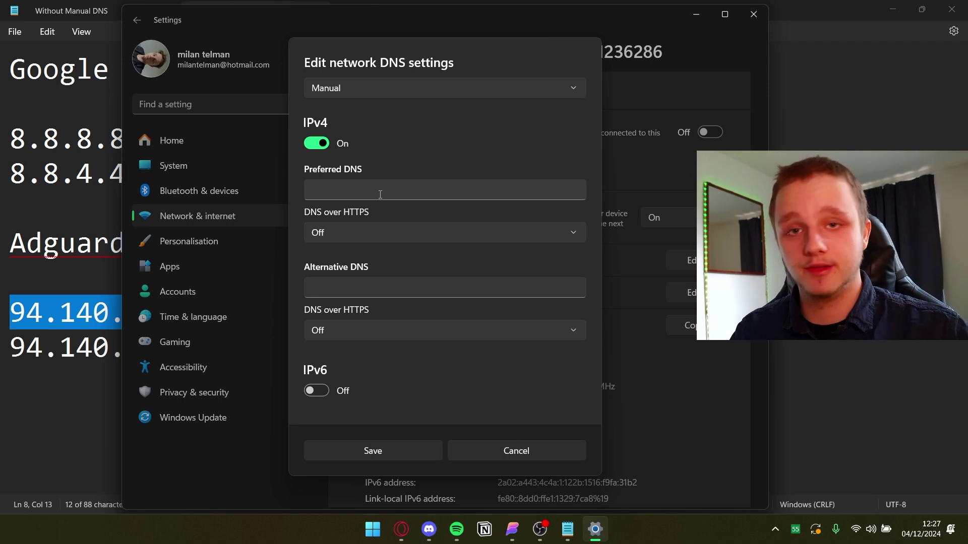
left_click(383, 189)
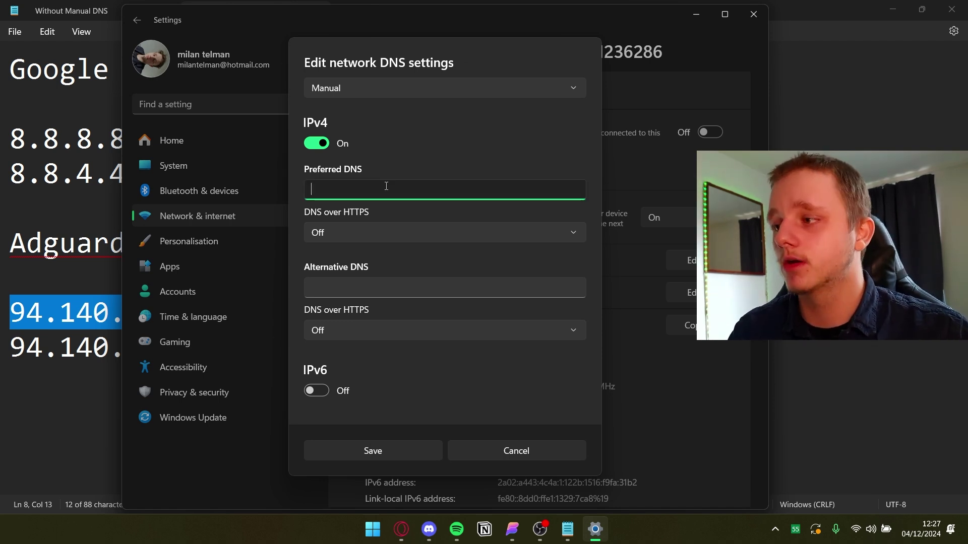
Step: Copy 94.140.15.15 from the note into the alternative IPv4 DNS, save the DNS settings, and return to the note in Notepad
left_click(88, 335)
left_click_drag(11, 347, 218, 347)
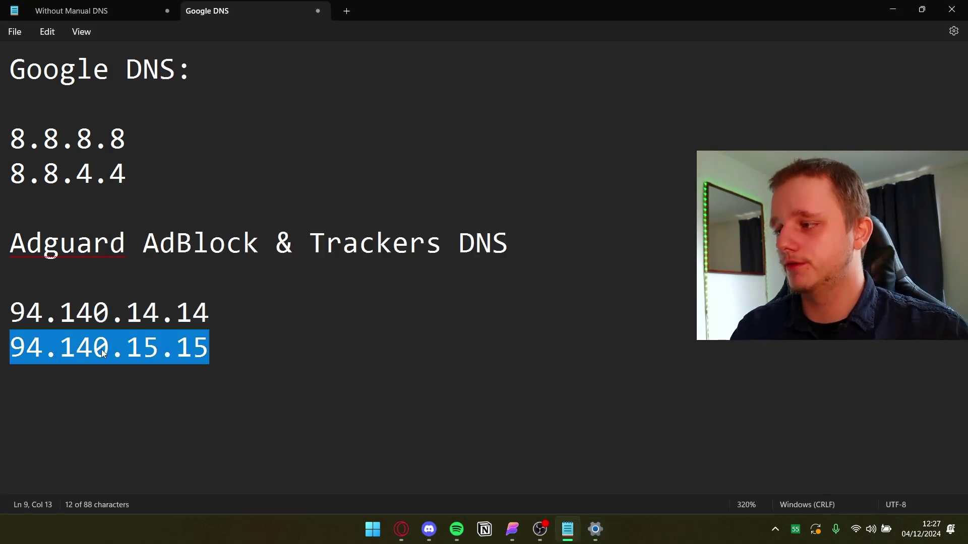
left_click(595, 530)
left_click(386, 296)
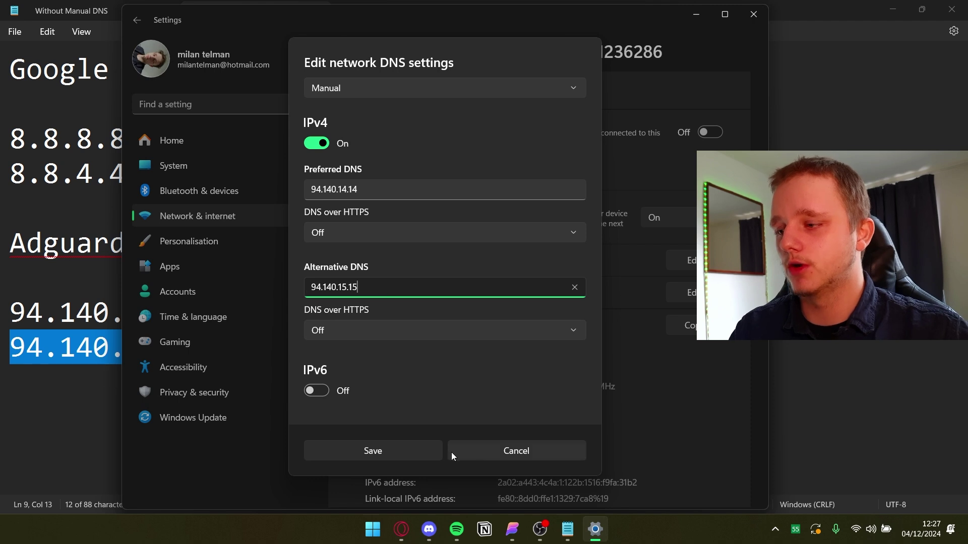
left_click(406, 448)
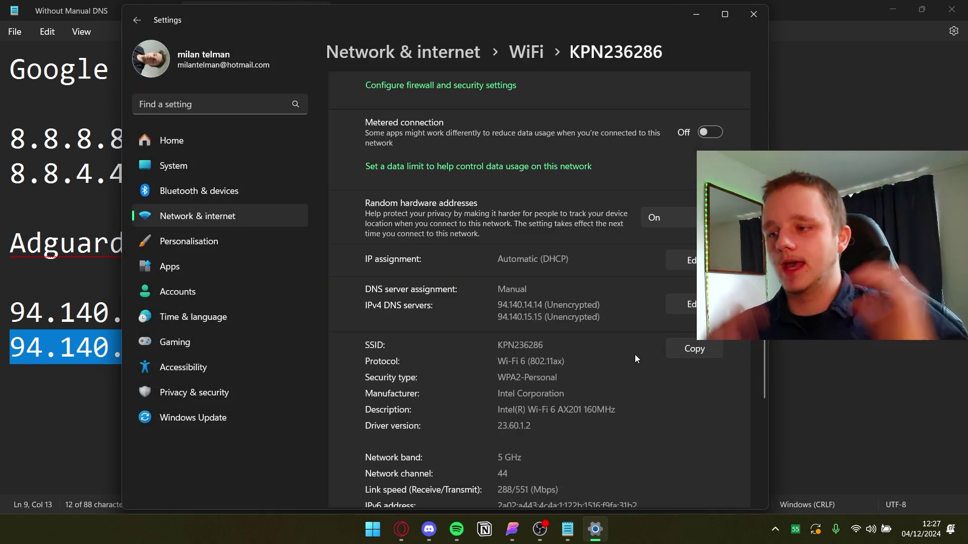
key("alt+Tab")
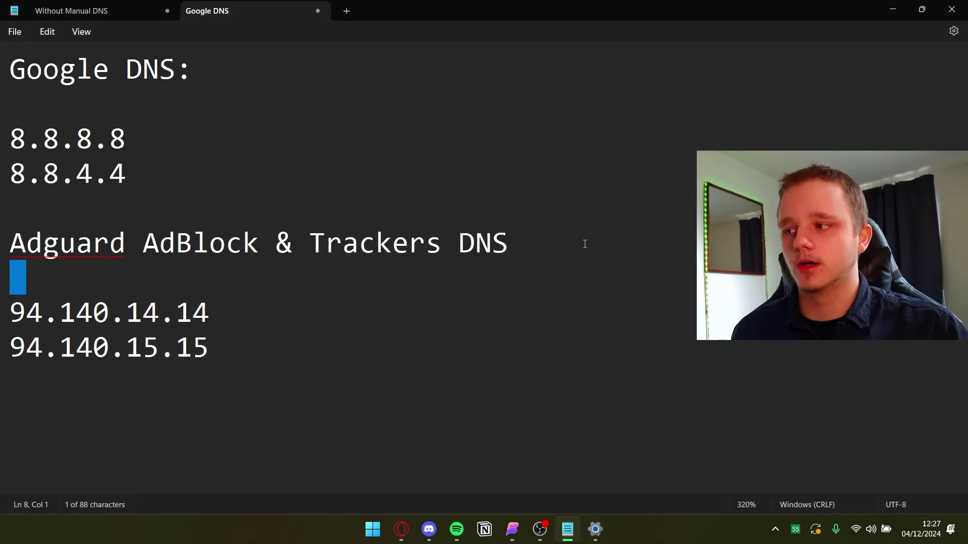